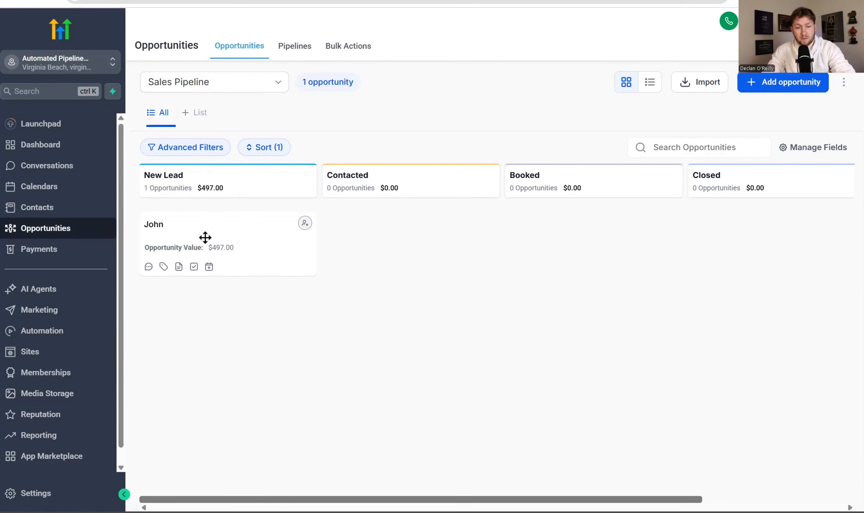
left_click_drag(211, 234, 242, 261)
left_click_drag(197, 229, 343, 229)
left_click(384, 230)
left_click(702, 43)
left_click_drag(440, 228, 253, 222)
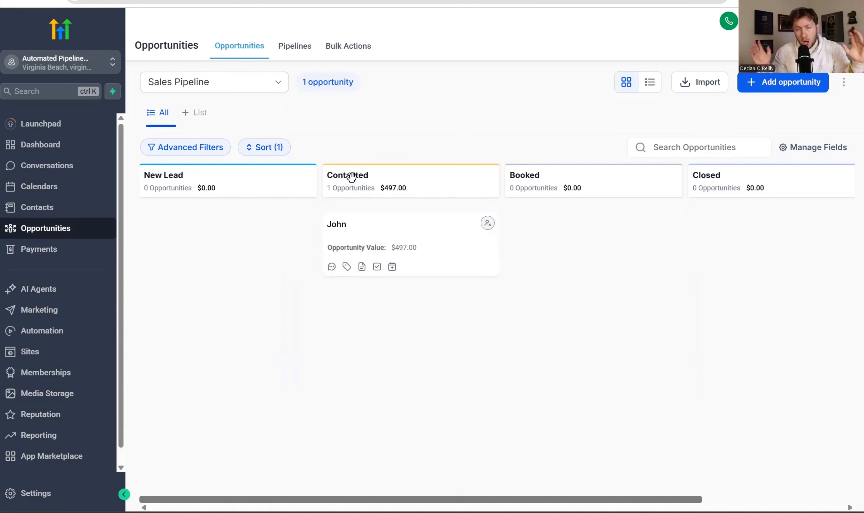
left_click_drag(400, 228, 244, 234)
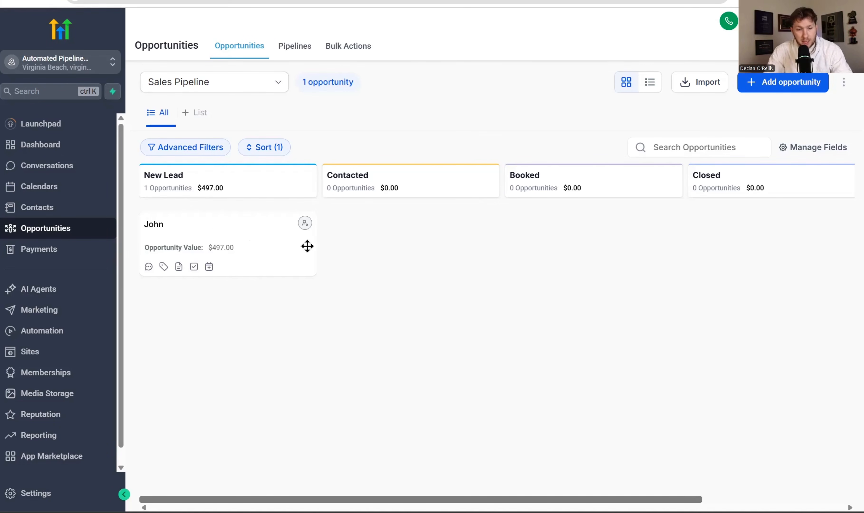
- Move John's opportunity into the Contacted stage and bring up the workflow list
left_click_drag(231, 230, 209, 217)
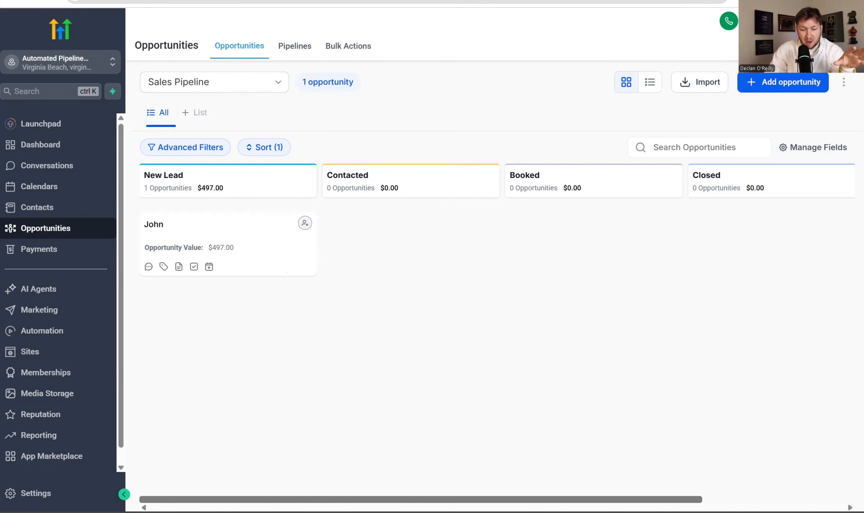
left_click_drag(417, 500, 148, 473)
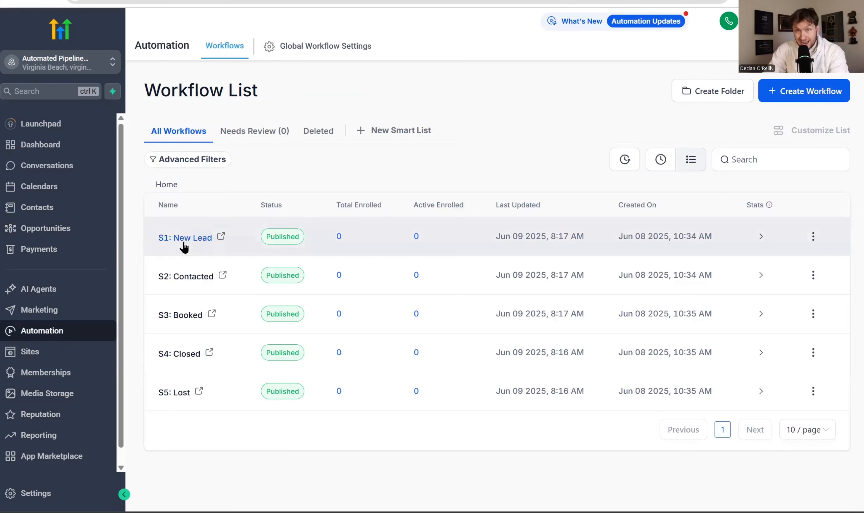
- Open the S1: New Lead workflow and browse the trigger picker without adding a trigger
left_click(198, 240)
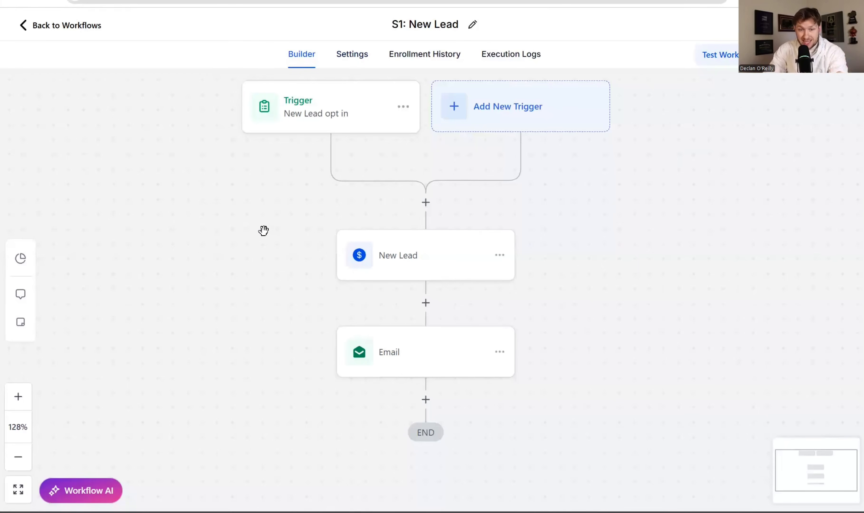
left_click_drag(625, 194, 636, 198)
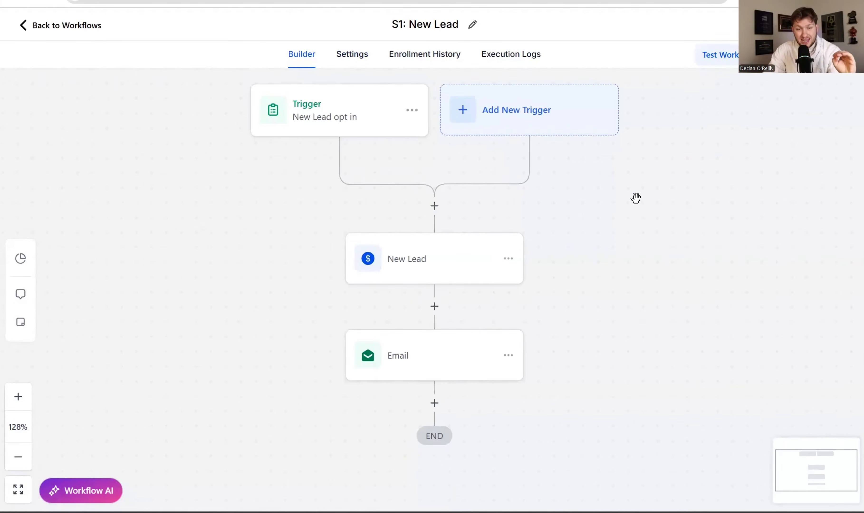
left_click(337, 123)
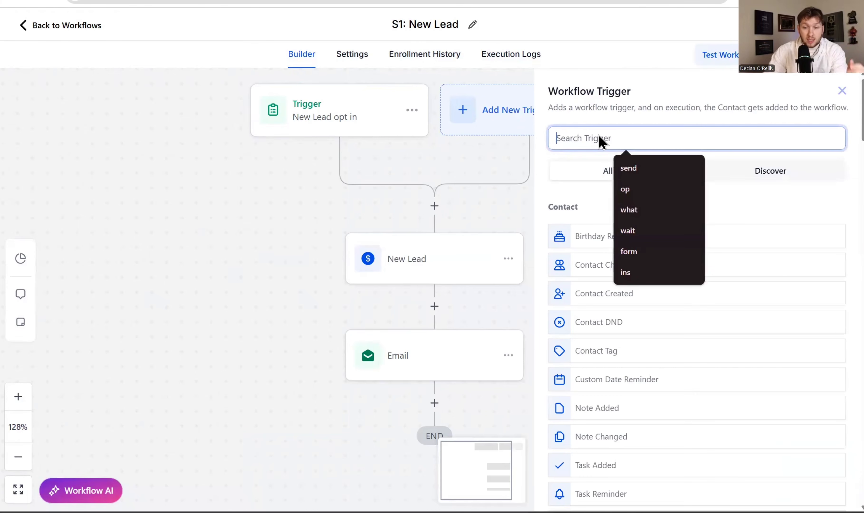
type("fac")
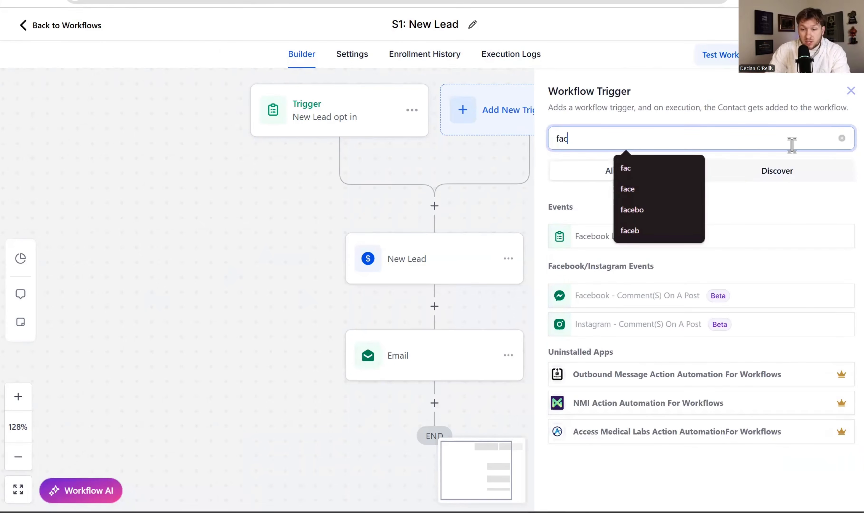
left_click(799, 216)
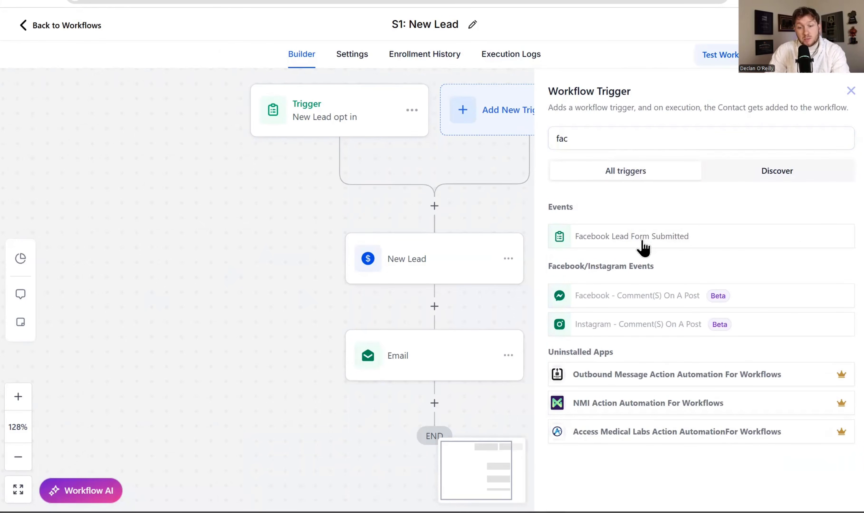
left_click(851, 91)
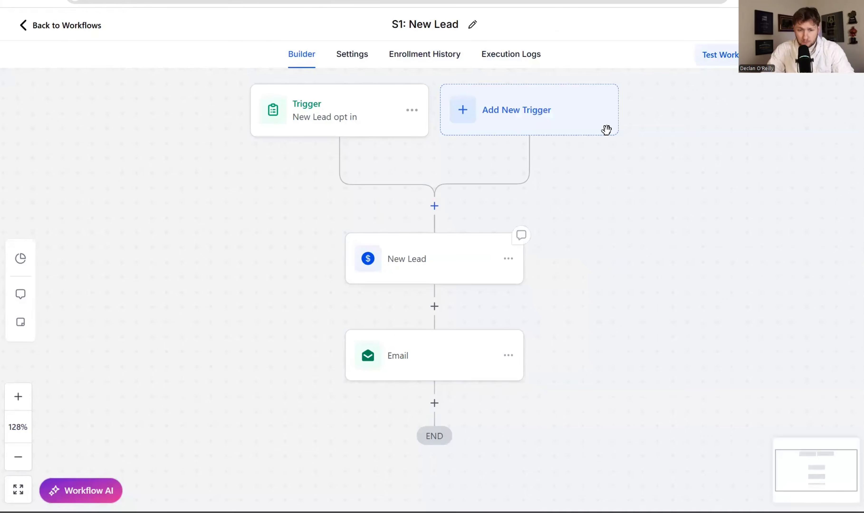
- Confirm the form-submitted trigger filters on the Free Estimate form, save it, and open the New Lead action
left_click(361, 111)
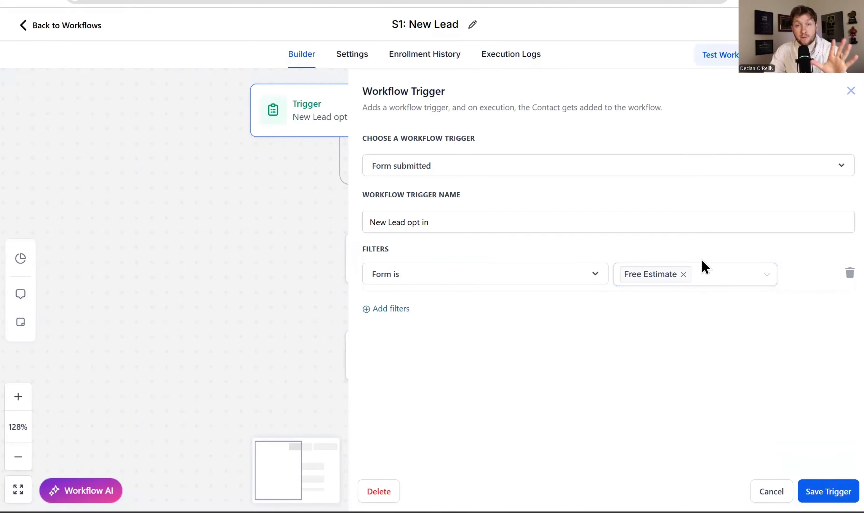
left_click(733, 275)
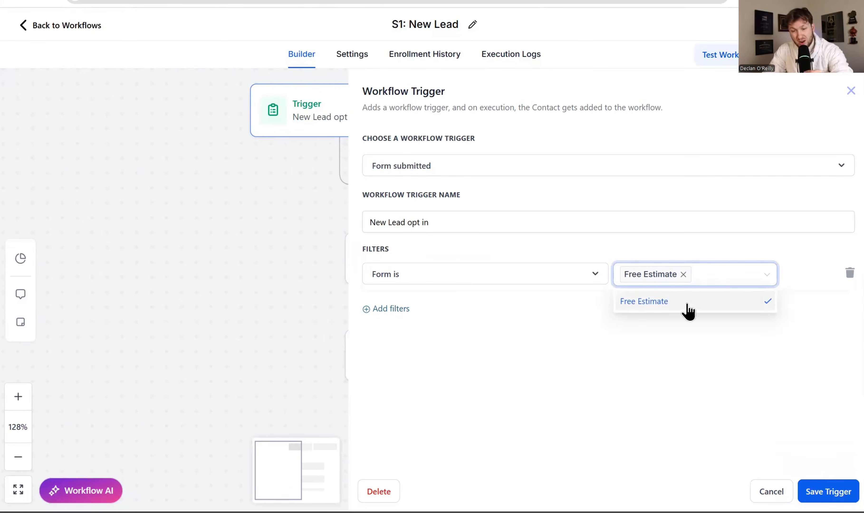
left_click(835, 491)
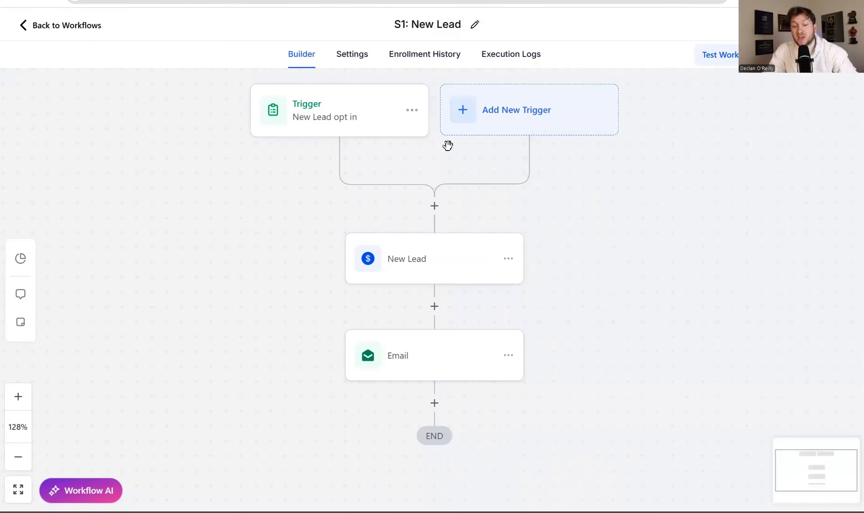
left_click(438, 272)
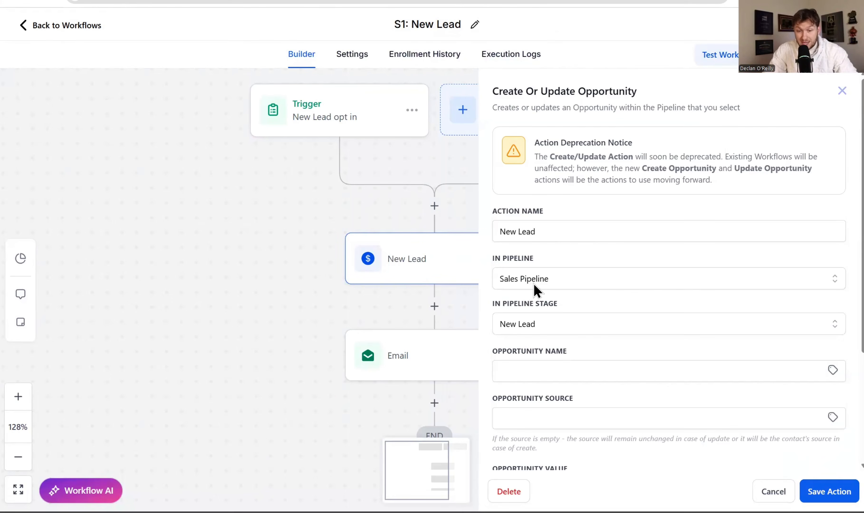
- Keep New Lead as the Sales Pipeline stage in S1's opportunity action and save it
left_click(549, 325)
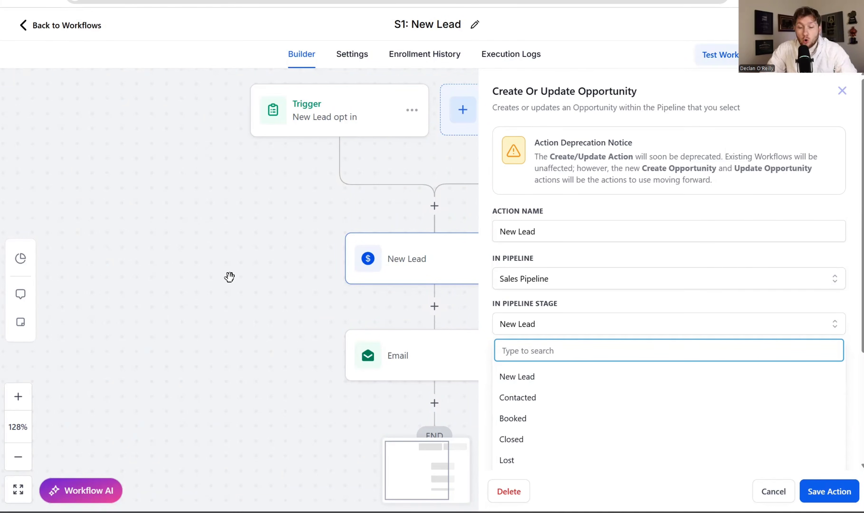
left_click(244, 282)
left_click(828, 491)
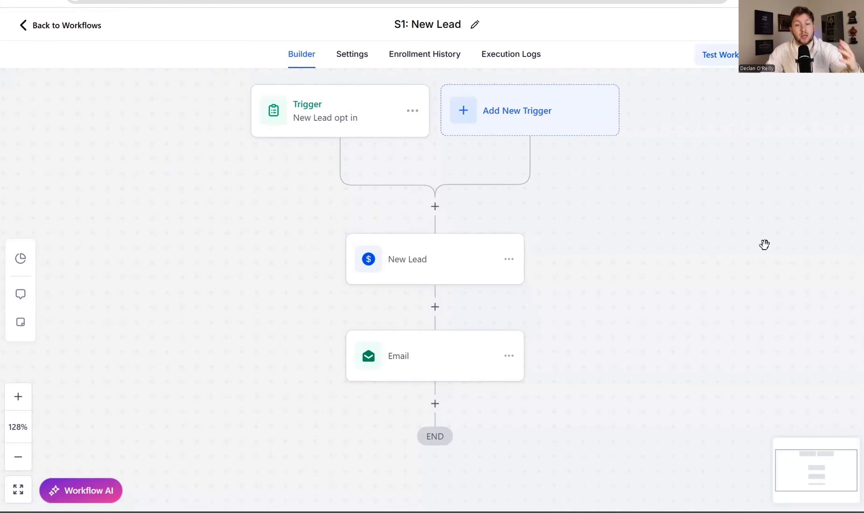
- Review the S1 welcome email action's settings, then close the panel
left_click(432, 368)
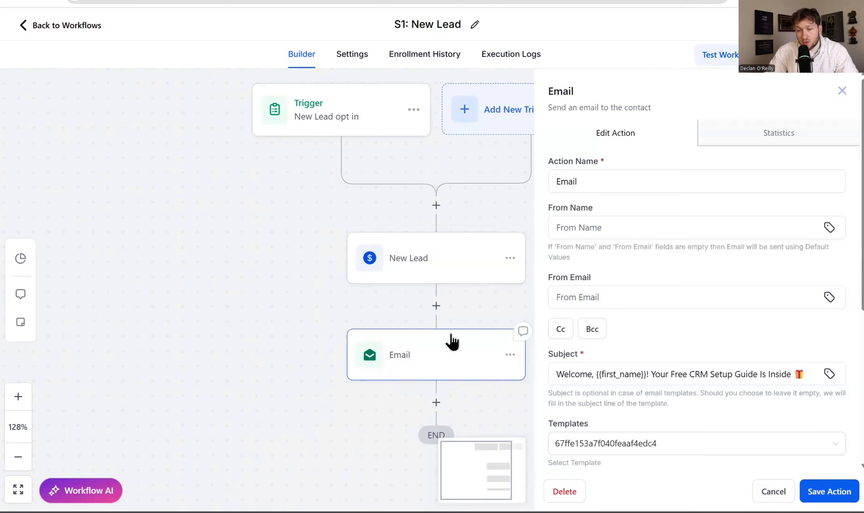
scroll(575, 276, "down", 5)
scroll(626, 295, "up", 5)
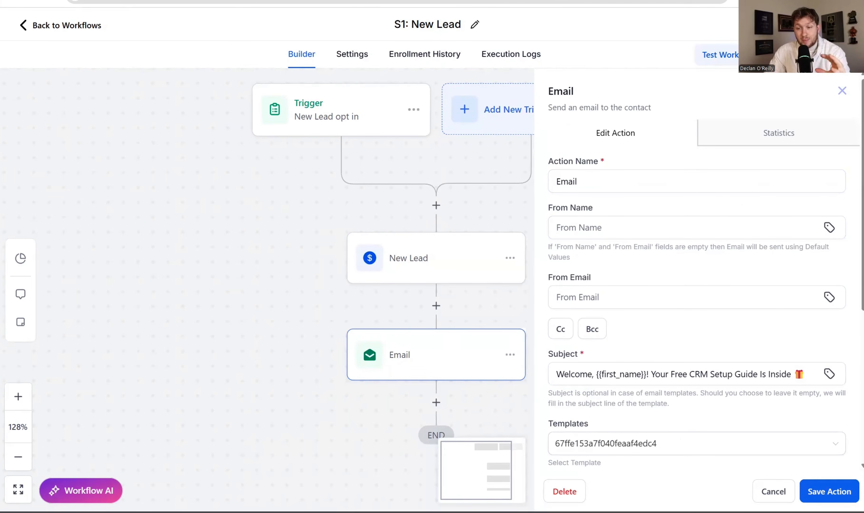
left_click(842, 92)
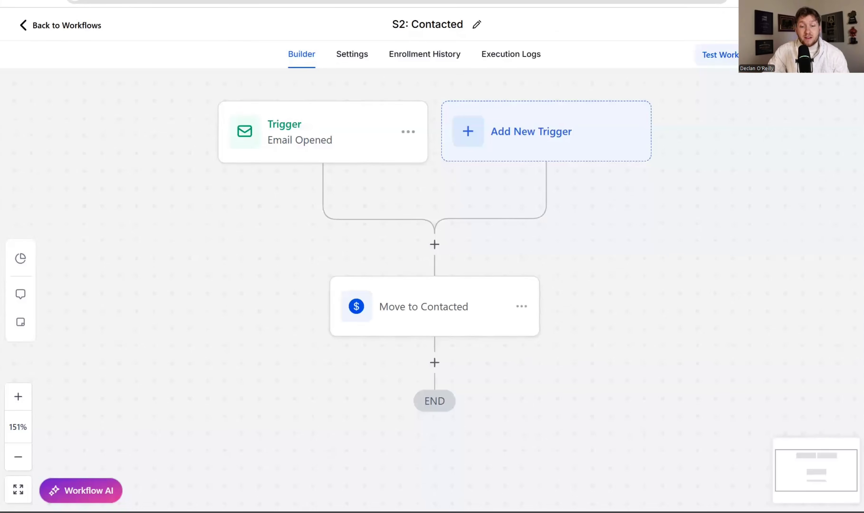
- Open S2's Email Opened trigger settings and move John's opportunity back to New Lead
left_click(318, 130)
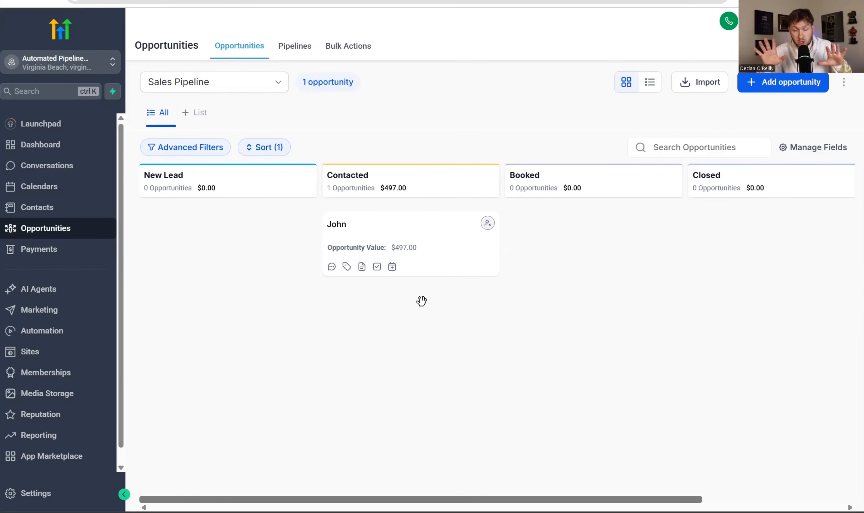
left_click_drag(401, 233, 257, 258)
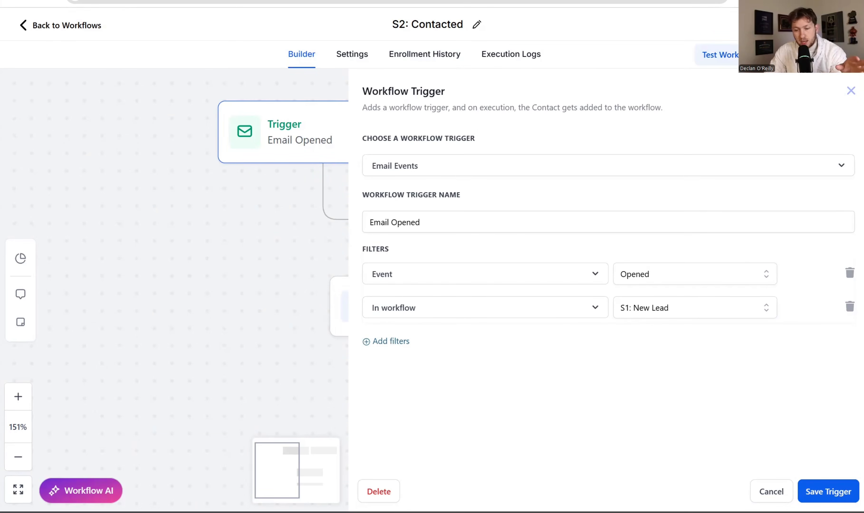
- Inspect the Move to Contacted action and move John's opportunity into the Contacted stage
left_click(771, 492)
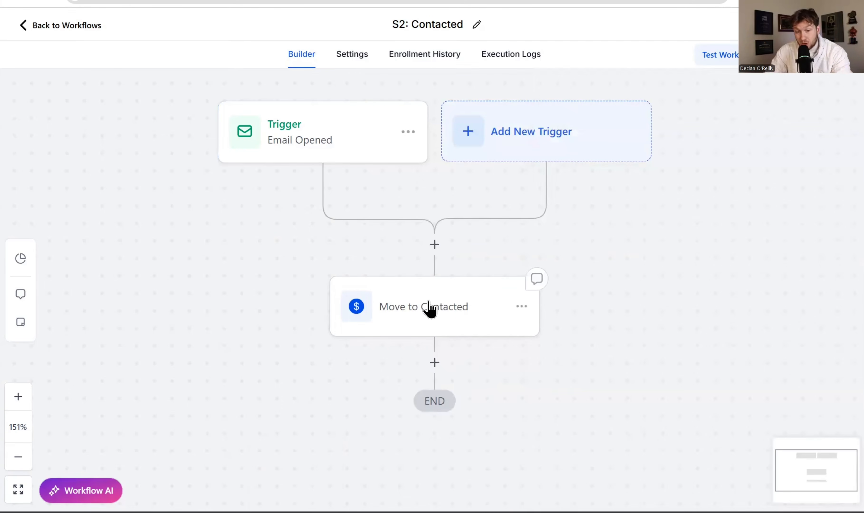
left_click(429, 308)
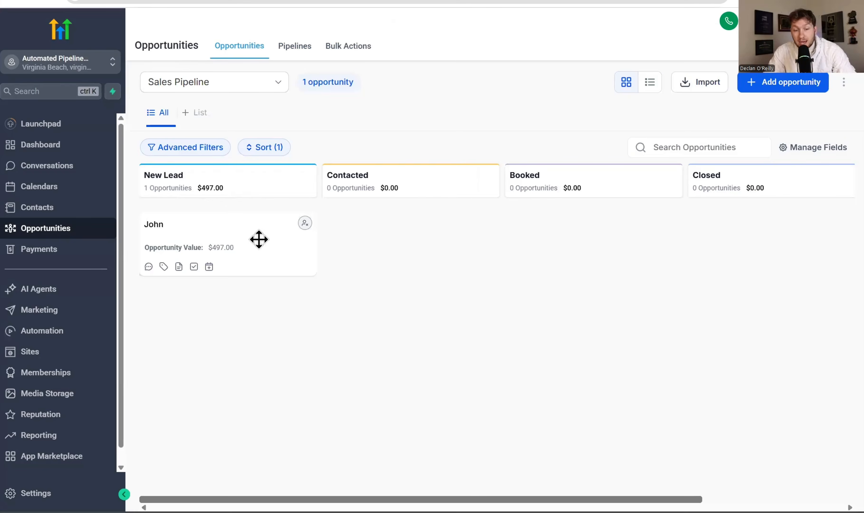
left_click_drag(259, 239, 418, 243)
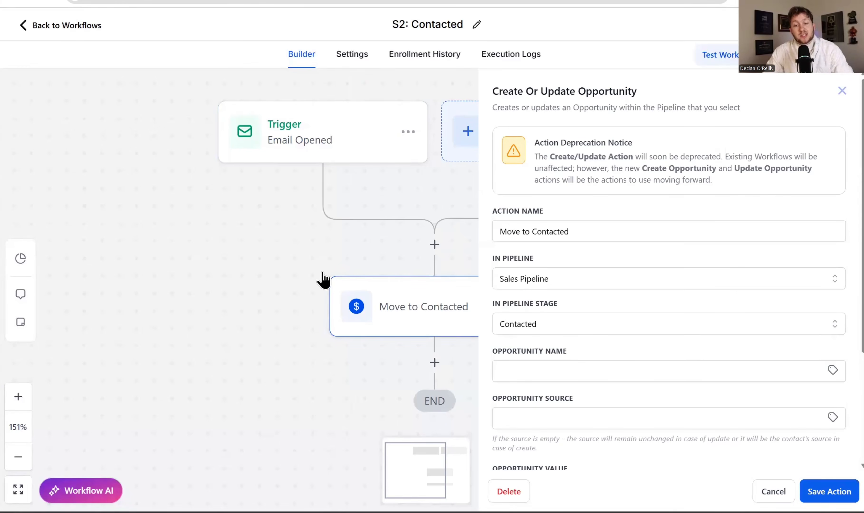
left_click(328, 183)
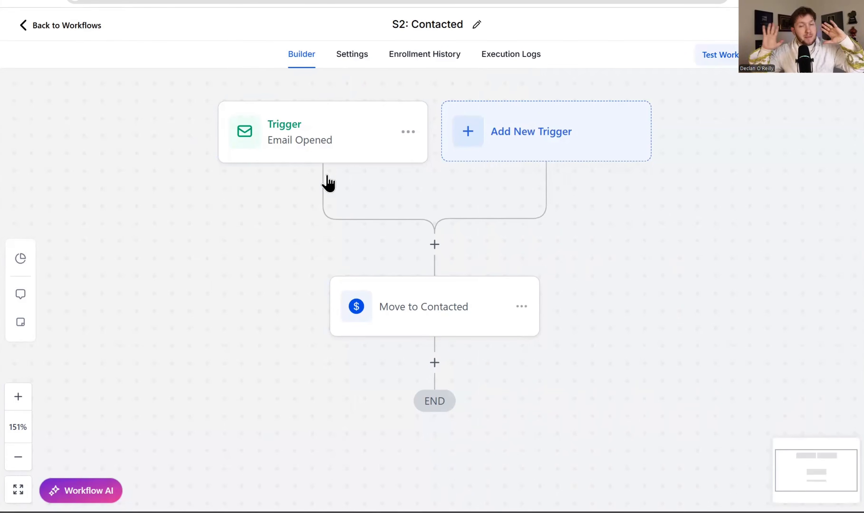
- Reopen the Email Opened trigger, review the available filter fields, and close it
left_click(323, 138)
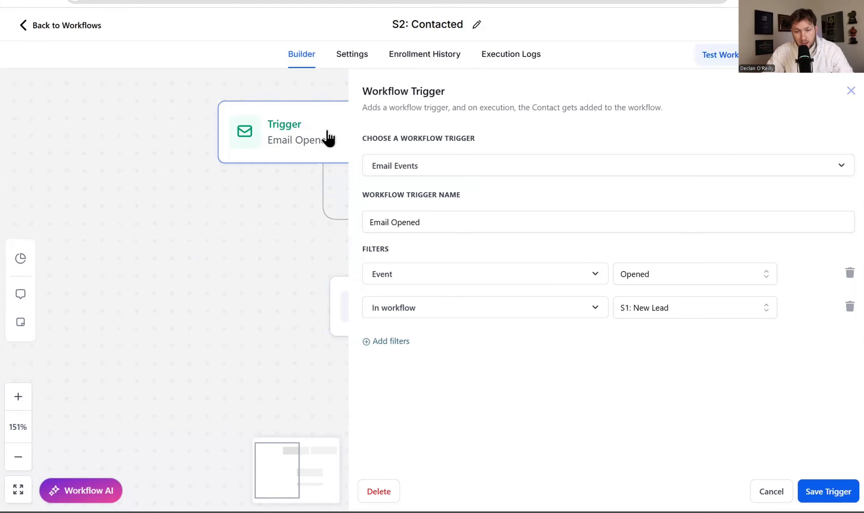
left_click(436, 302)
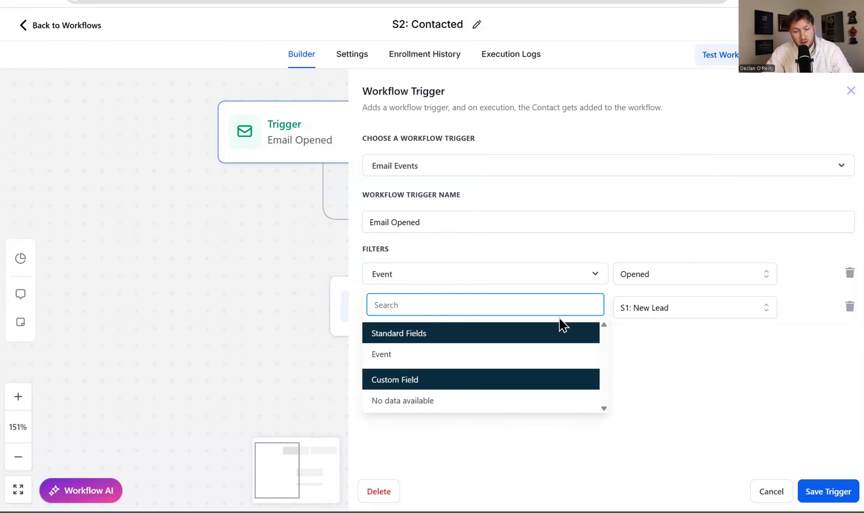
left_click(772, 491)
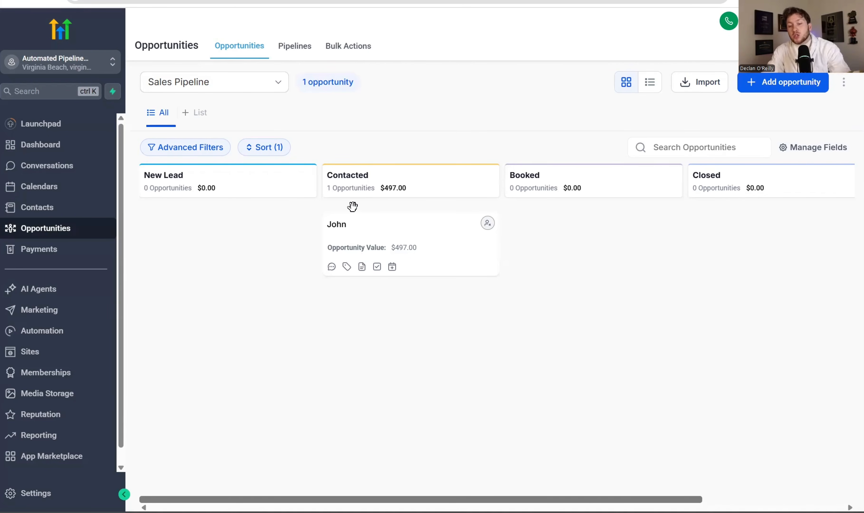
- Reposition the $497.00 opportunity card, then move it from Contacted into the Booked stage
left_click_drag(370, 222, 366, 244)
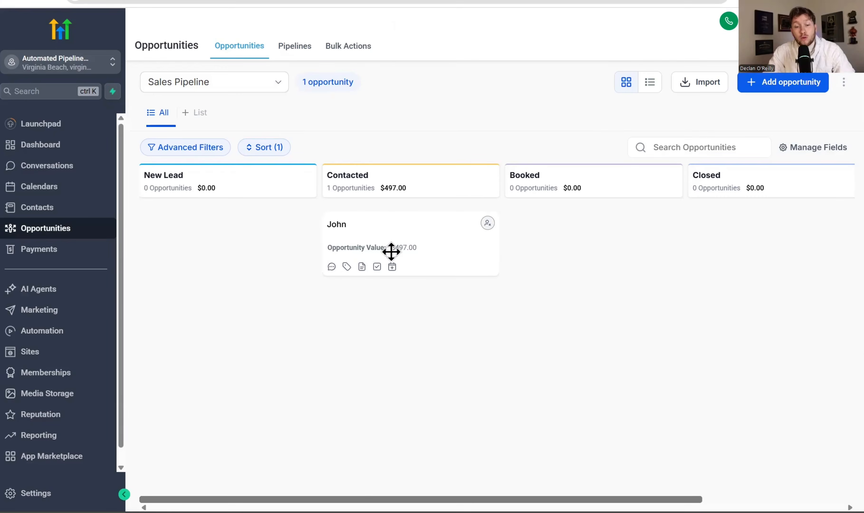
left_click_drag(391, 249, 585, 220)
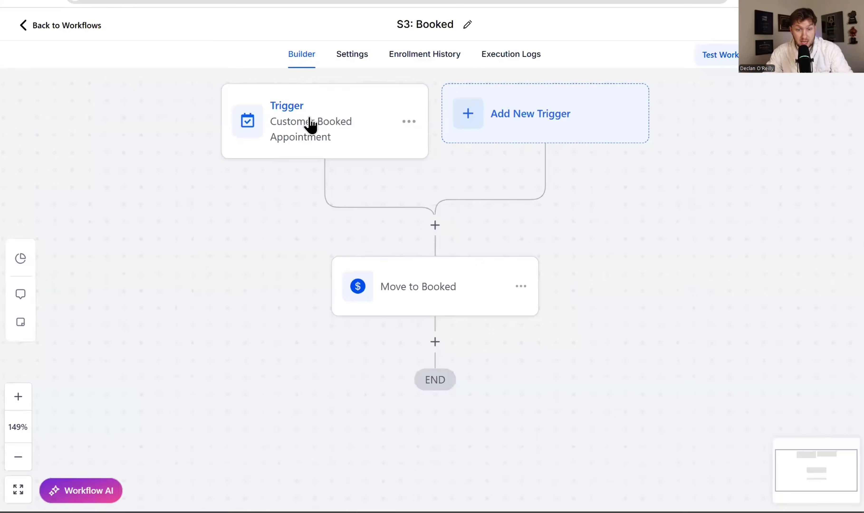
- Inspect S3: Booked's appointment trigger and Move to Booked action, then return to the workflow list
left_click(307, 122)
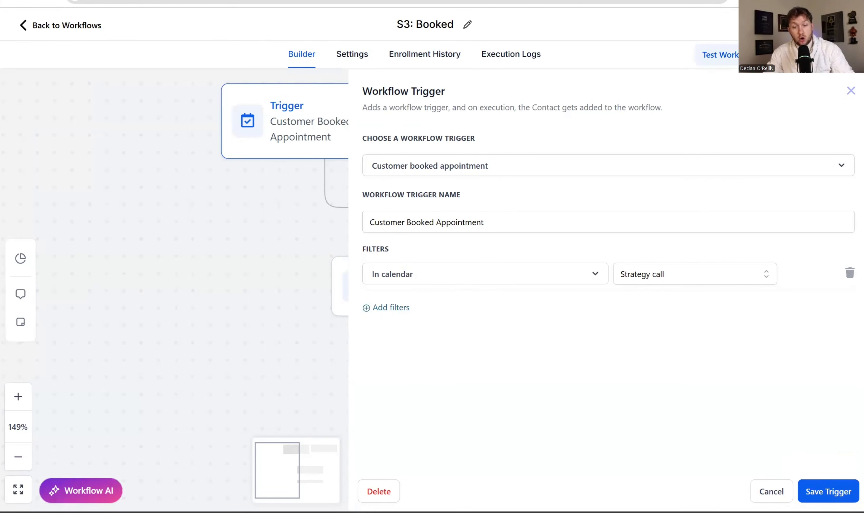
left_click(851, 91)
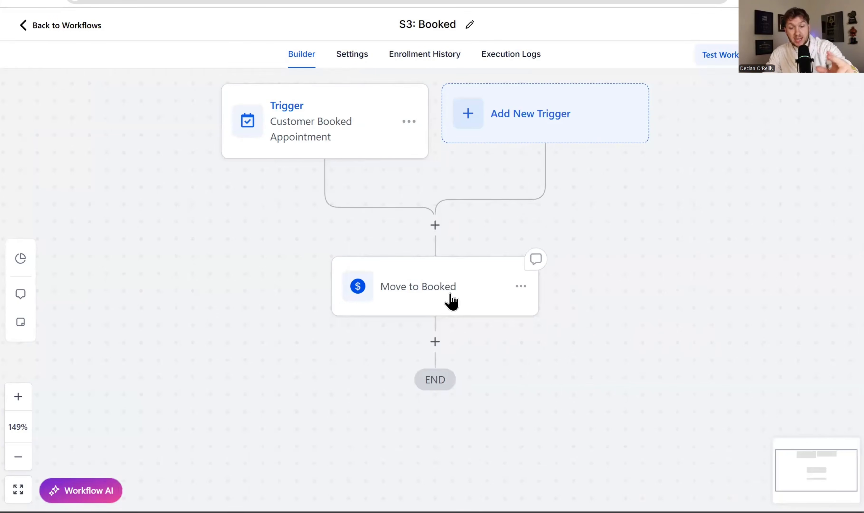
left_click(451, 296)
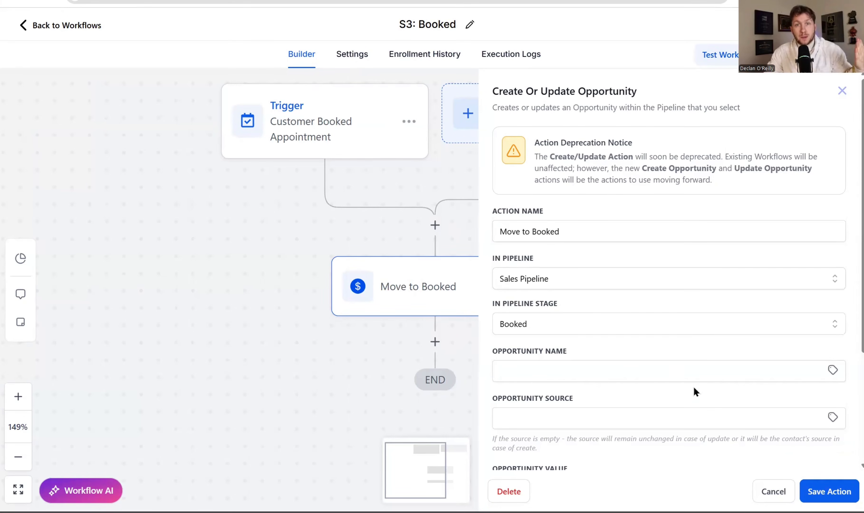
left_click(829, 492)
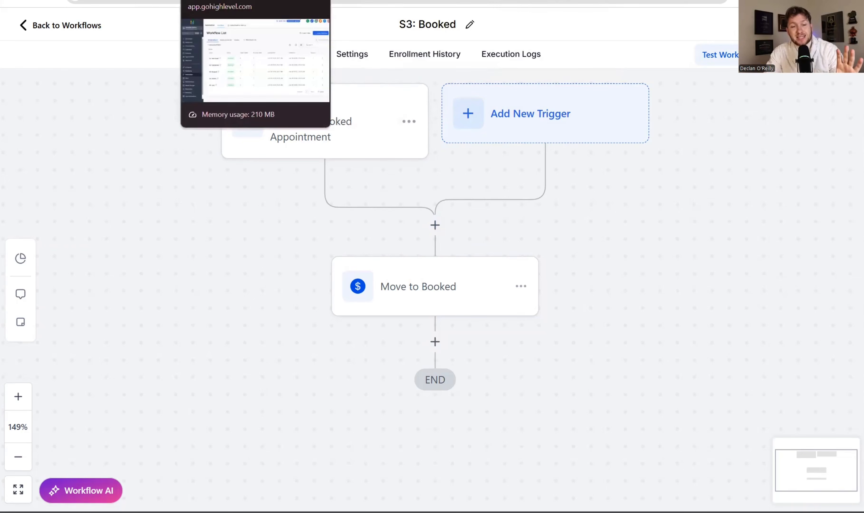
left_click(221, 1)
- Review S4: Closed's Payment Received trigger and Paid action, then move the $497.00 opportunity into Closed
left_click(185, 367)
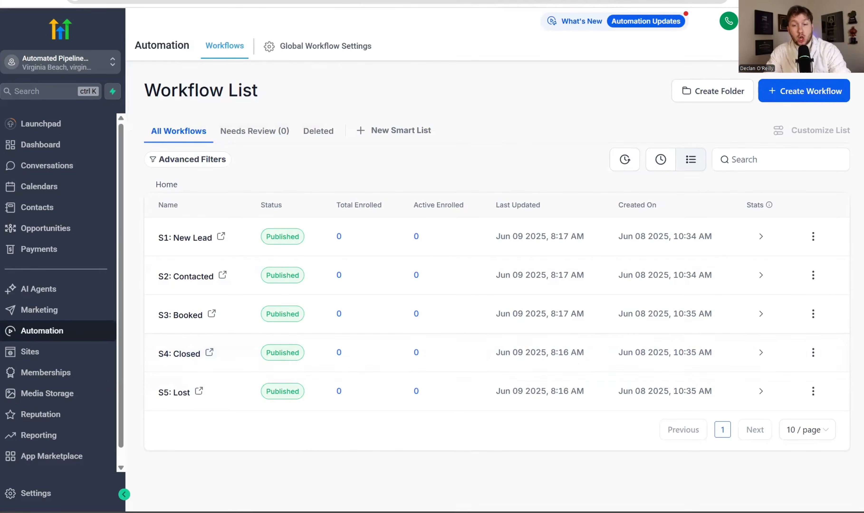
left_click(320, 112)
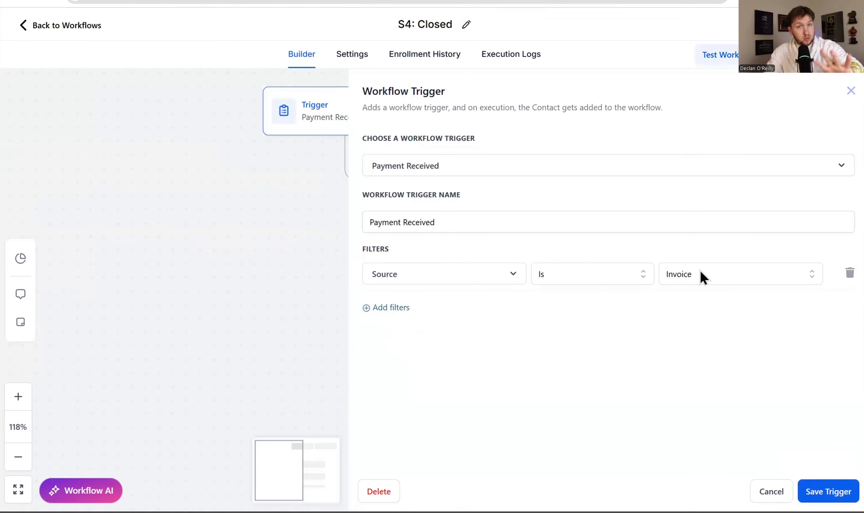
left_click(771, 492)
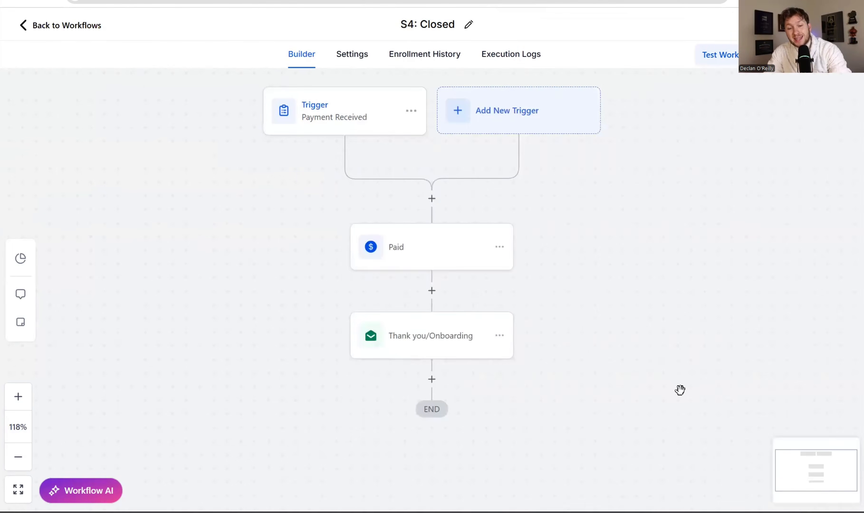
left_click(443, 255)
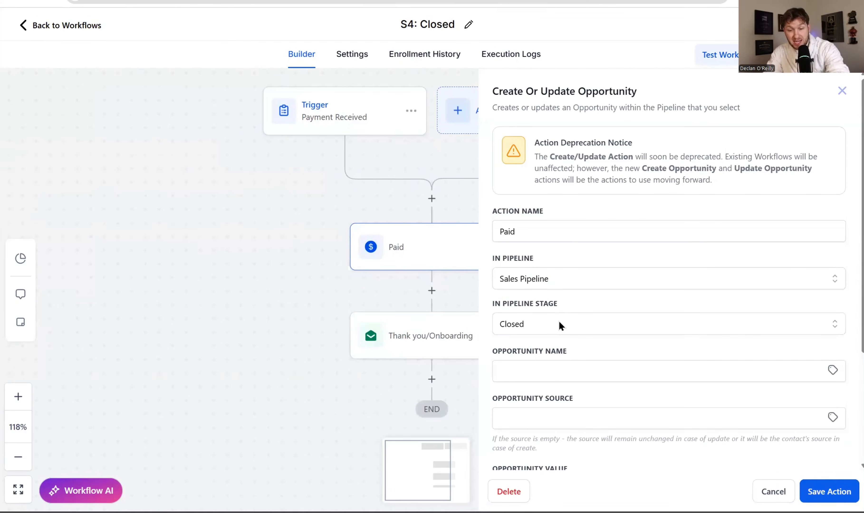
left_click(773, 492)
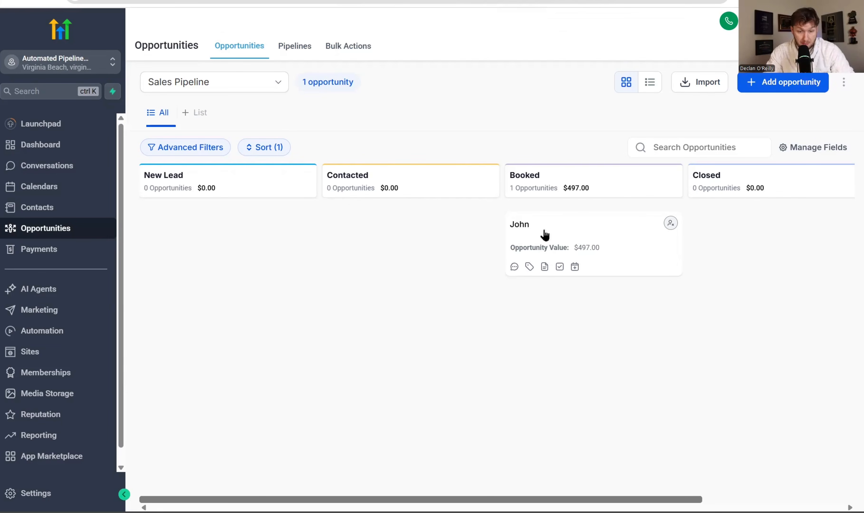
left_click_drag(581, 224, 584, 283)
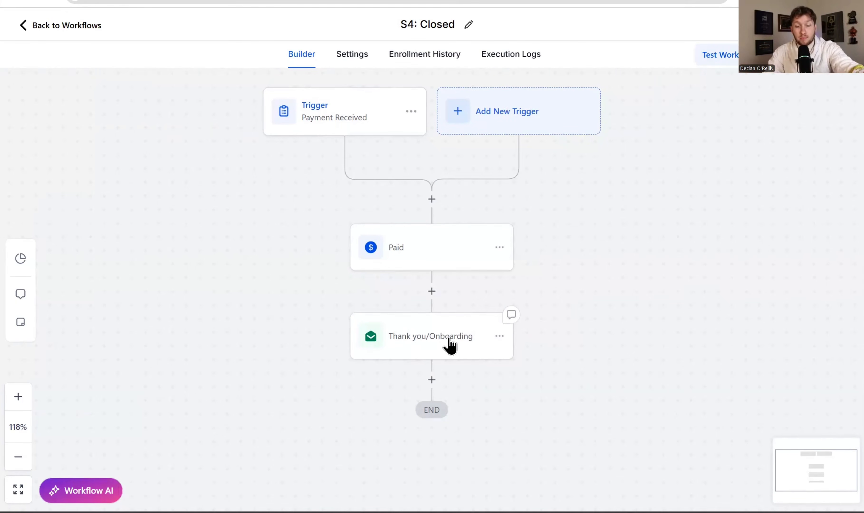
- Review the Thank you/Onboarding email settings, then move the $497.00 opportunity from Closed to Lost
left_click(449, 345)
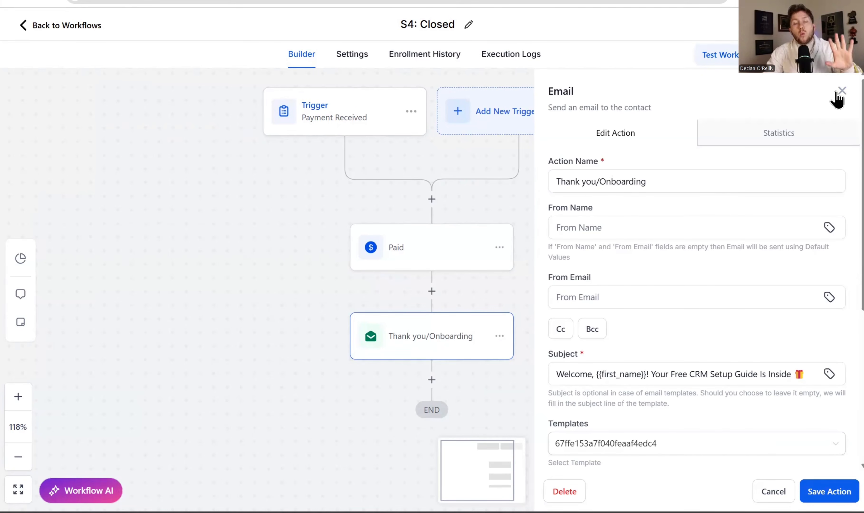
left_click(842, 91)
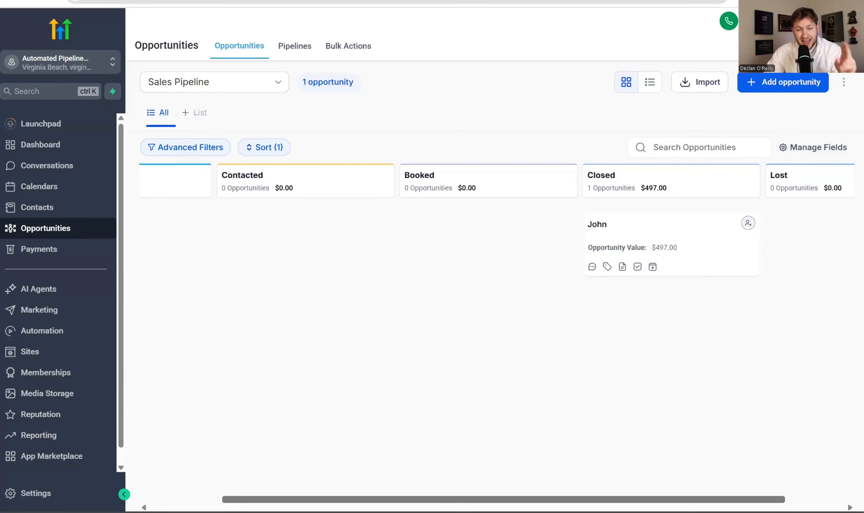
left_click_drag(650, 236, 758, 243)
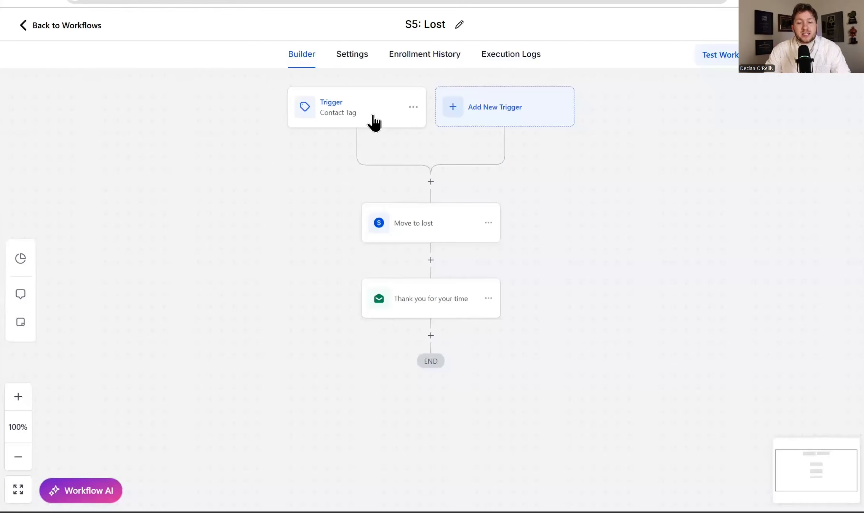
left_click(373, 121)
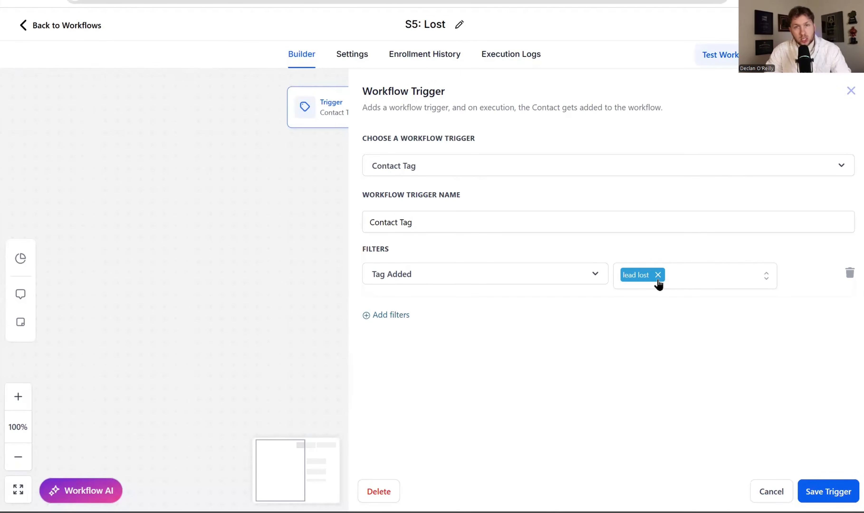
left_click(828, 492)
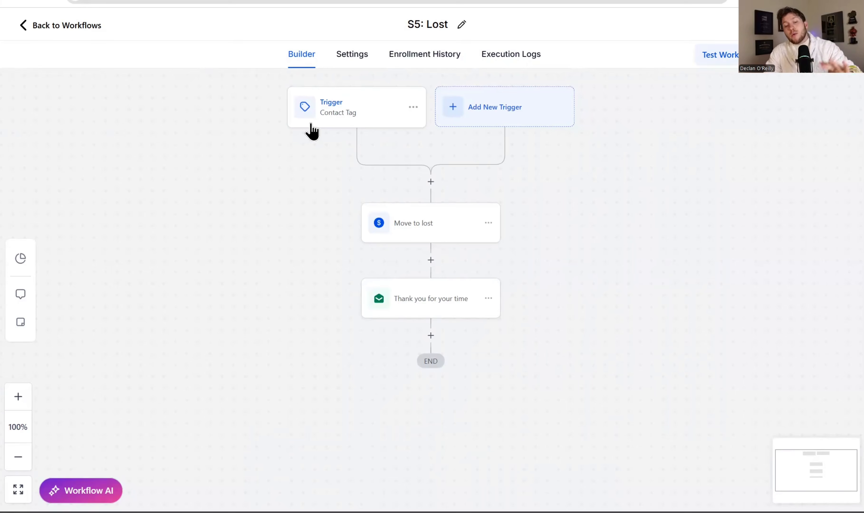
left_click(412, 233)
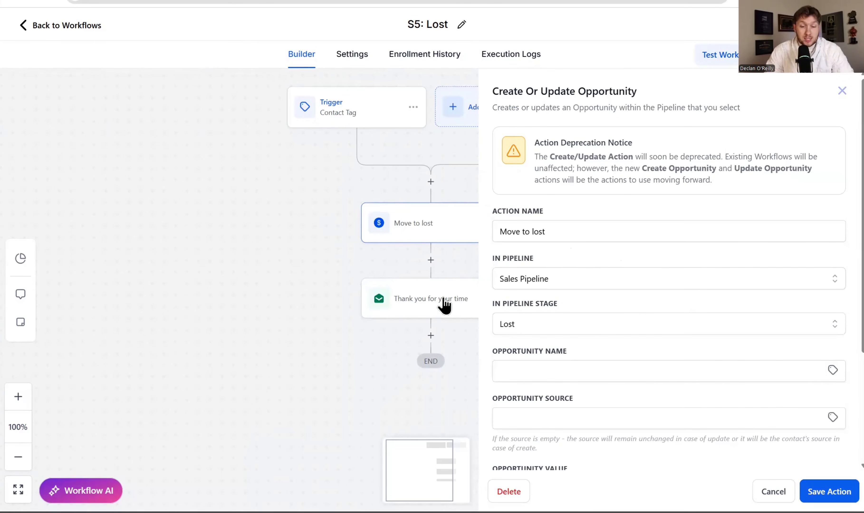
left_click(421, 304)
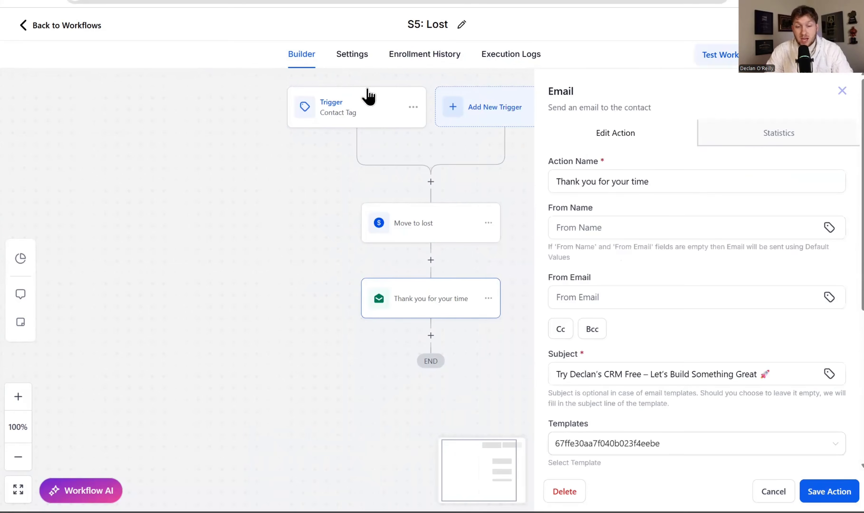
left_click(842, 91)
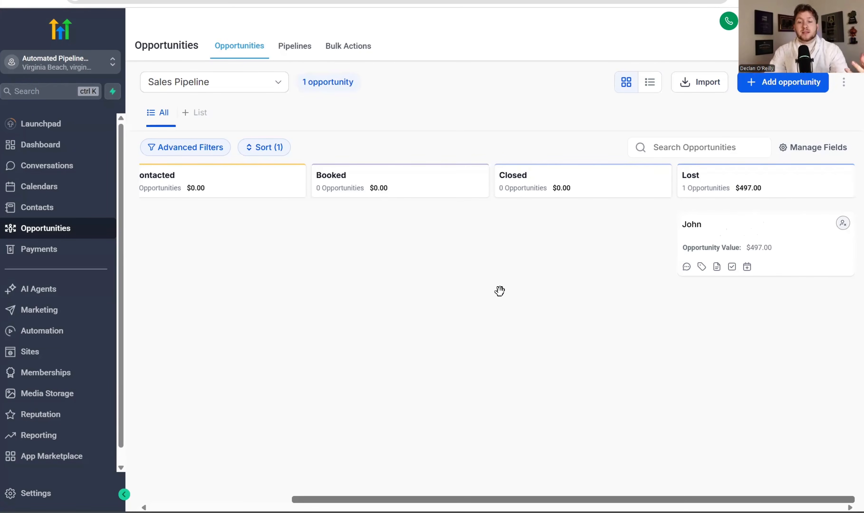
- Review the Sales Pipeline's five stages in its pipeline editor and save them
left_click_drag(551, 499, 689, 432)
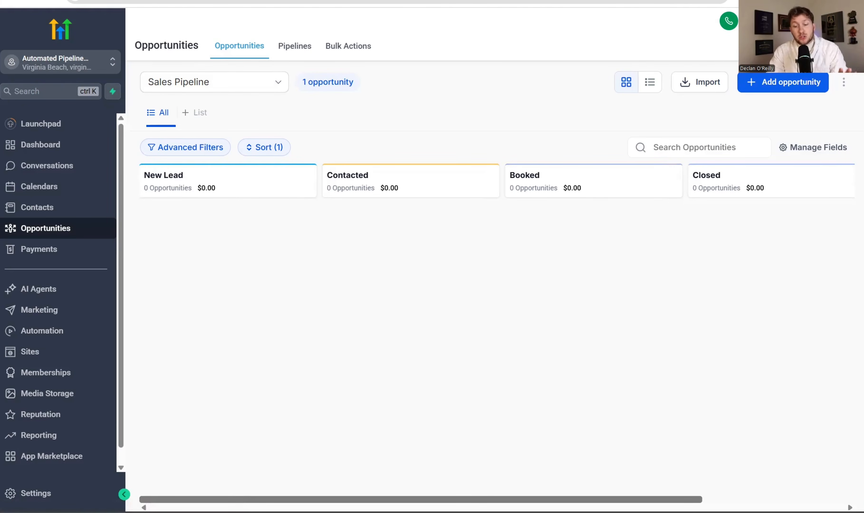
scroll(399, 342, "right", 5)
scroll(399, 342, "left", 5)
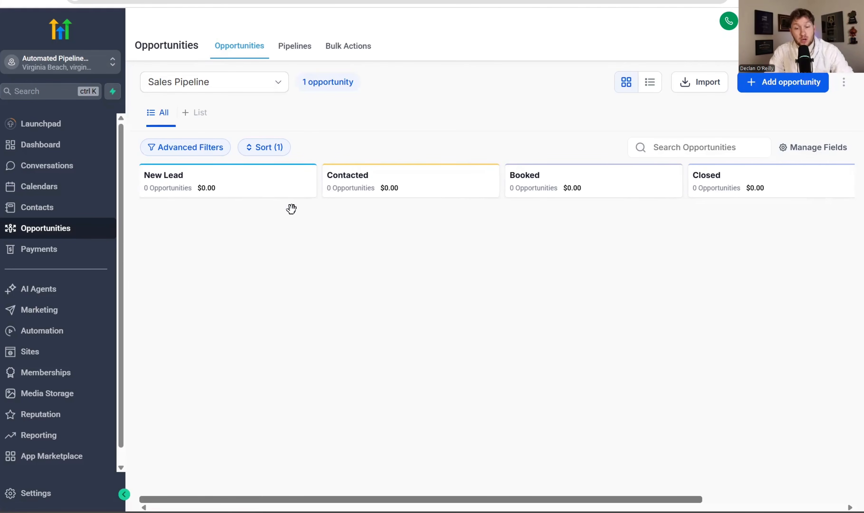
left_click(296, 43)
left_click(787, 159)
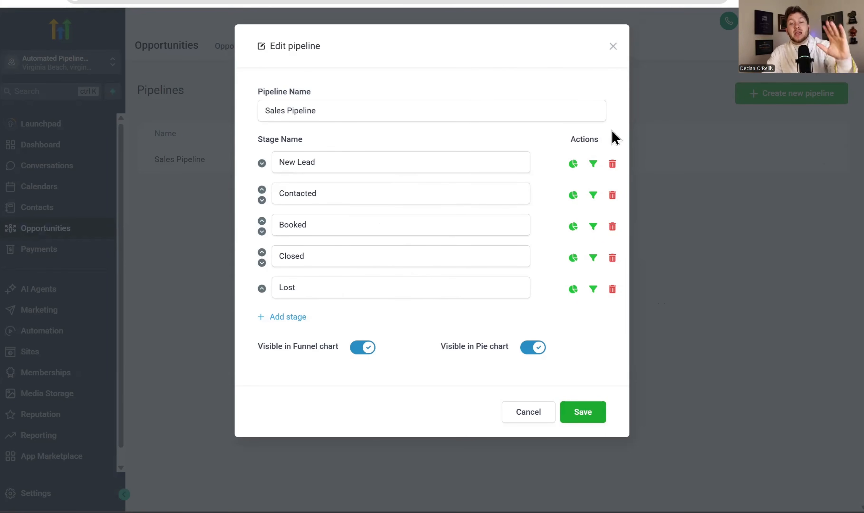
left_click(580, 419)
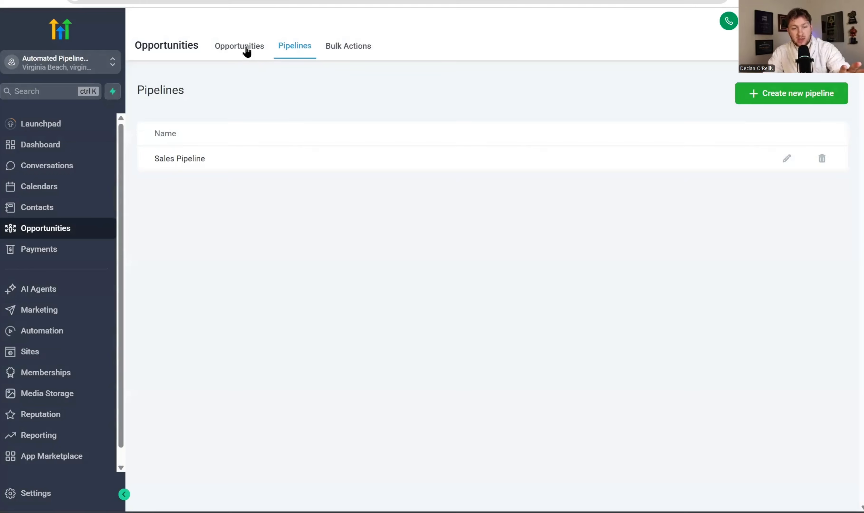
- Return to the open S1: New Lead workflow builder
left_click(248, 52)
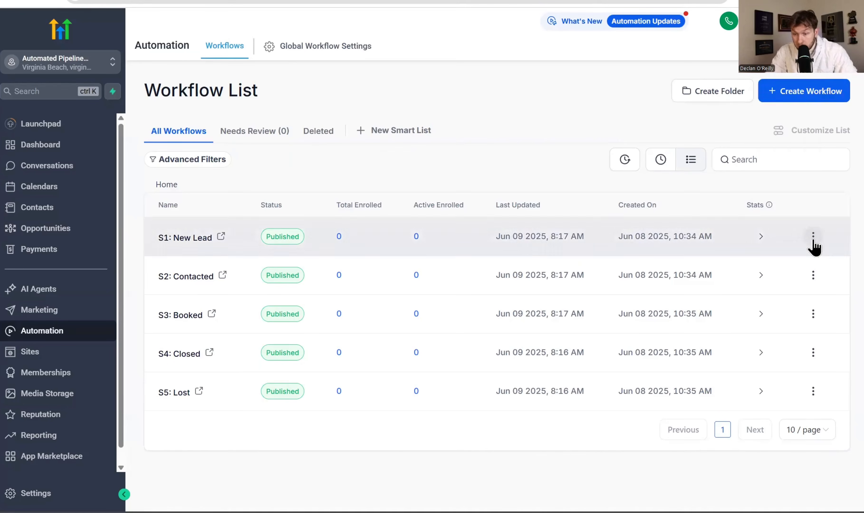
left_click(813, 242)
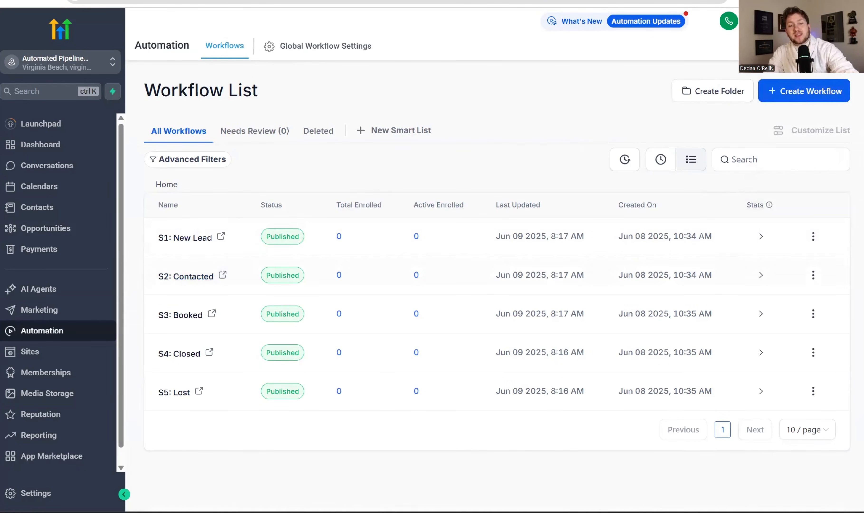
left_click(276, 1)
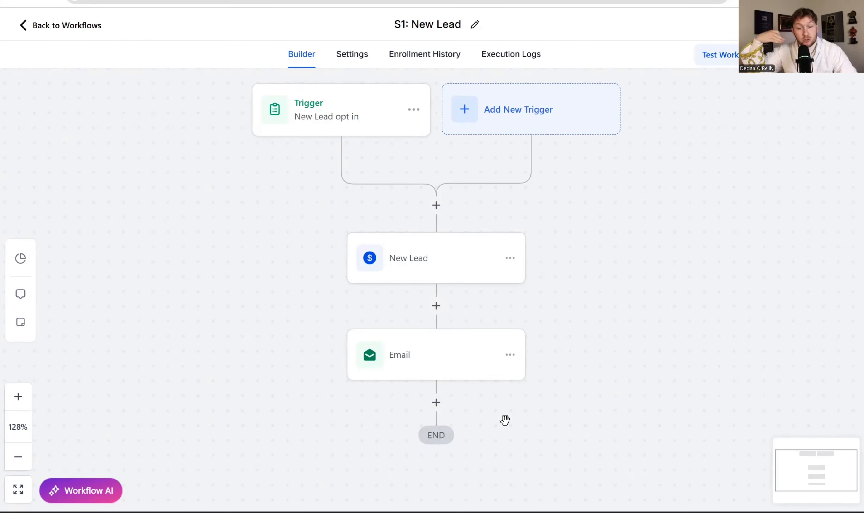
- Search the actions after the Email step for 'sms', then close the list without adding one
left_click(436, 402)
left_click(754, 140)
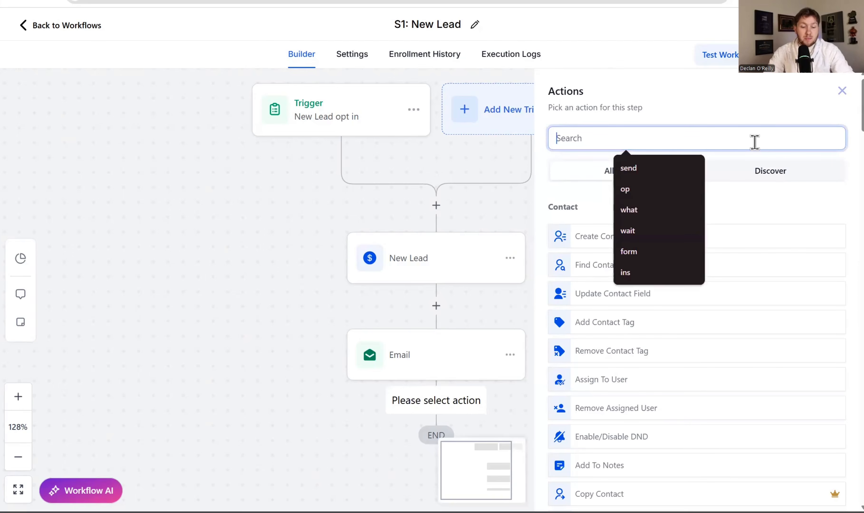
type("sms")
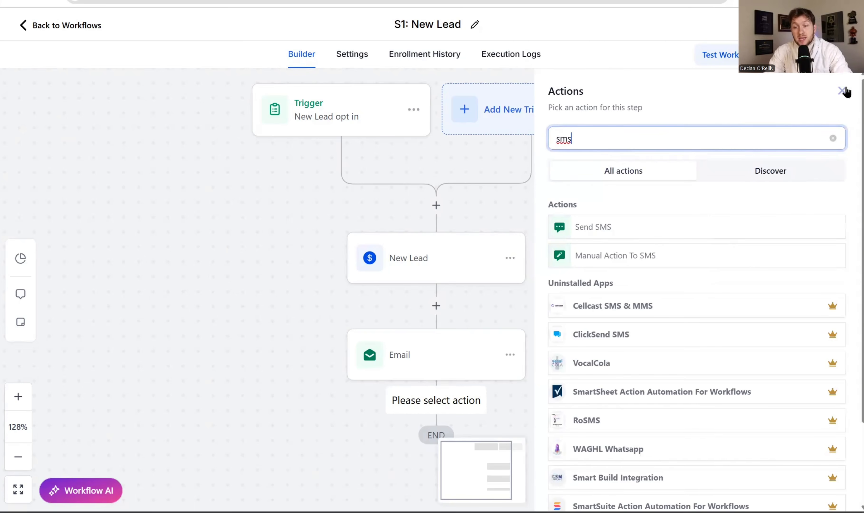
left_click(842, 91)
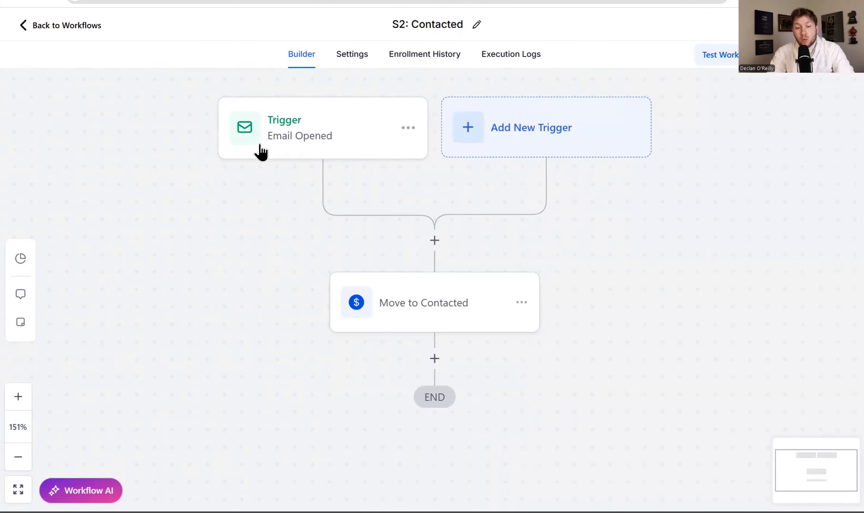
- Check that S2's Email Opened trigger filters on emails opened from S1: New Lead, then cancel
left_click(291, 145)
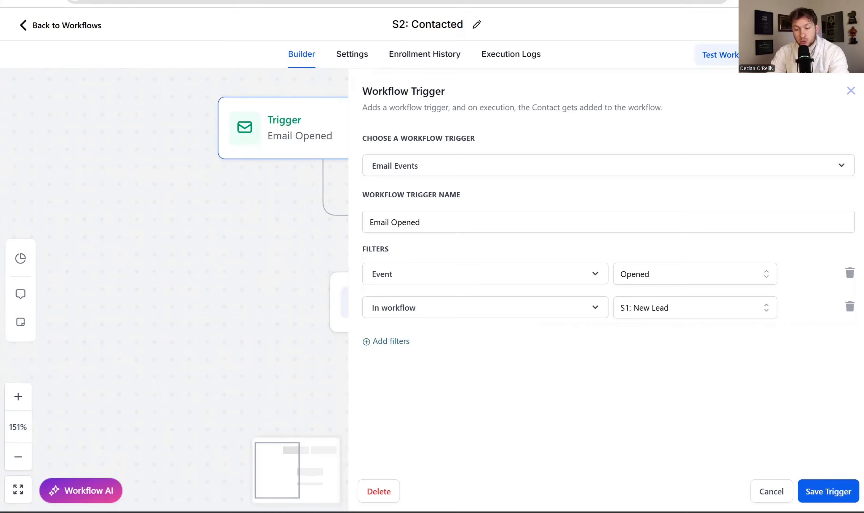
left_click(771, 491)
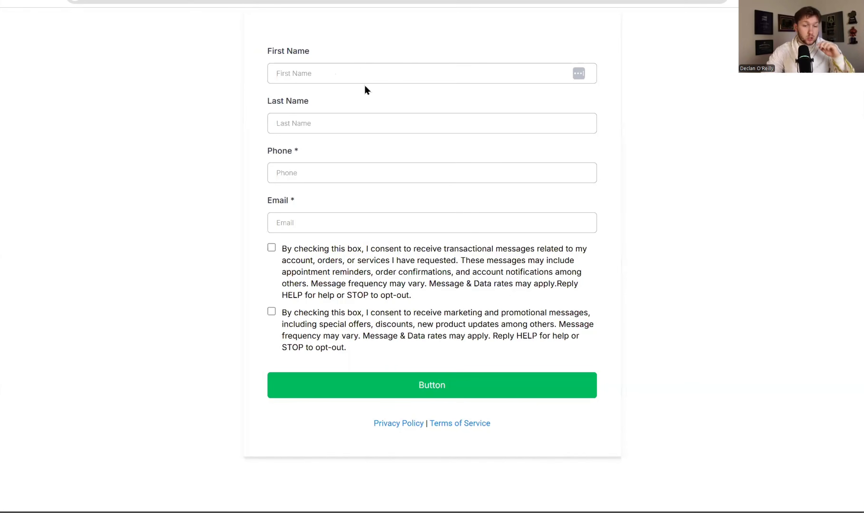
- Fill the opt-in form with the lead's name, phone and e-mail, tick both consents, and submit
left_click(314, 67)
left_click(332, 96)
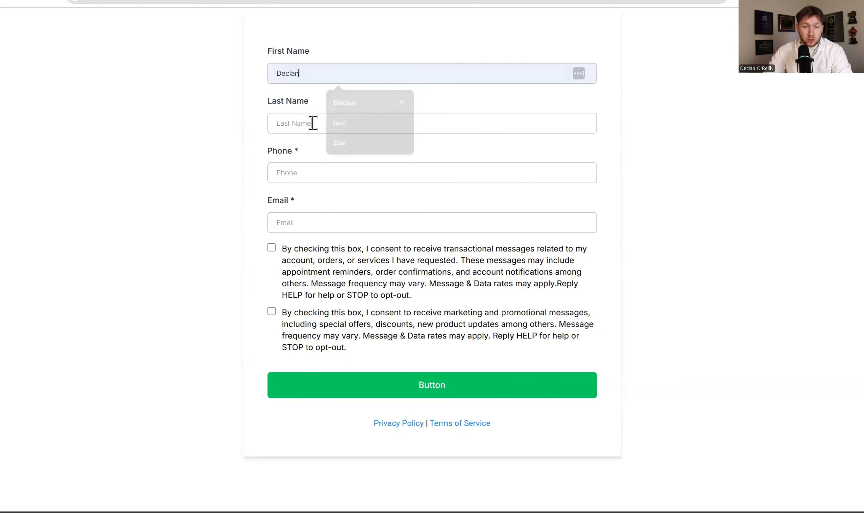
left_click(313, 123)
left_click(337, 147)
left_click(330, 175)
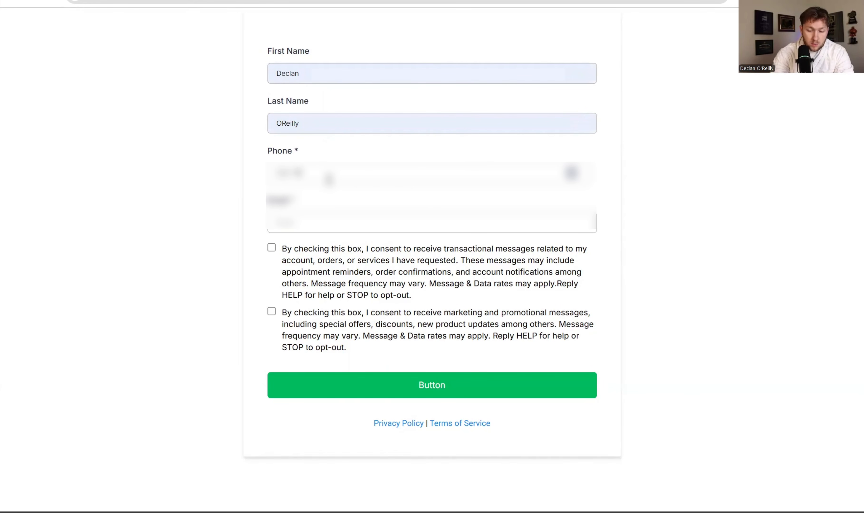
type("••••")
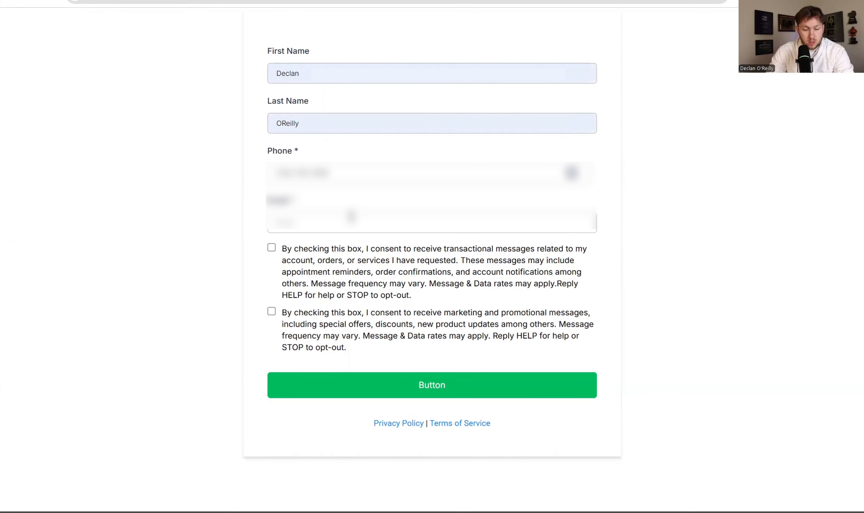
left_click(357, 221)
left_click(388, 251)
left_click(271, 248)
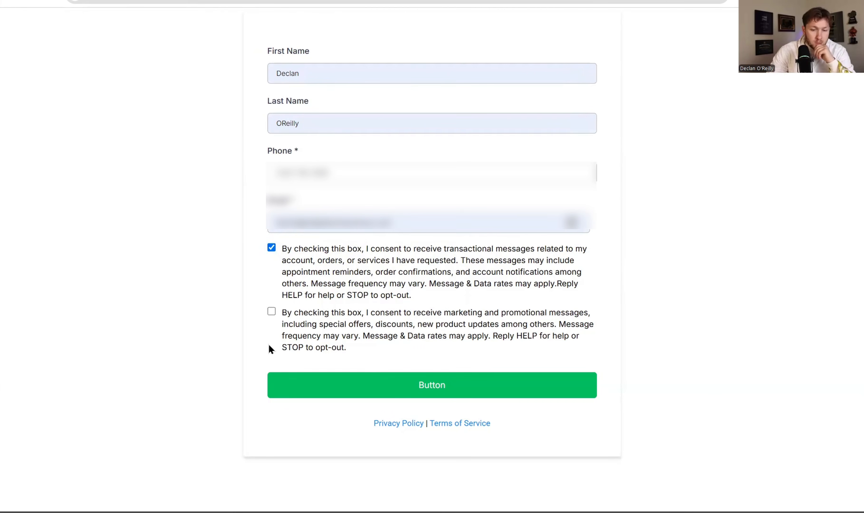
left_click(271, 312)
left_click(381, 388)
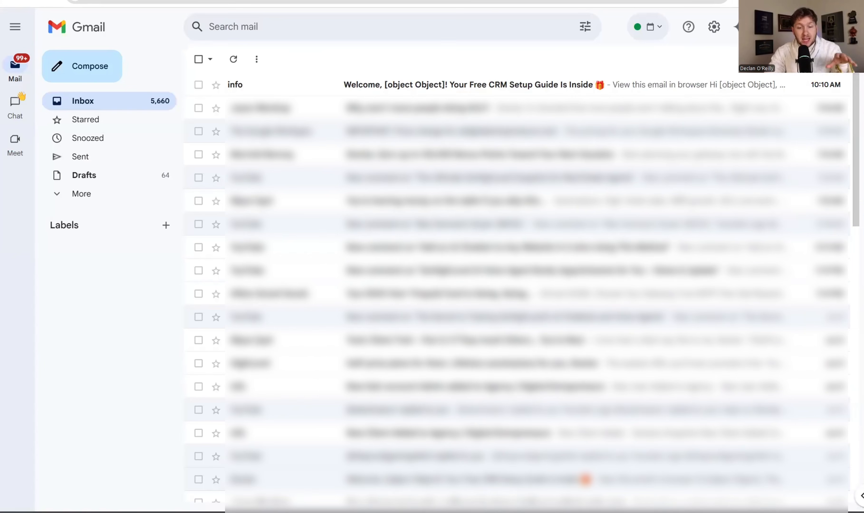
- Open the welcome e-mail the lead received in Gmail and read through it
left_click(467, 88)
scroll(517, 345, "down", 1)
scroll(517, 345, "up", 1)
scroll(356, 143, "down", 2)
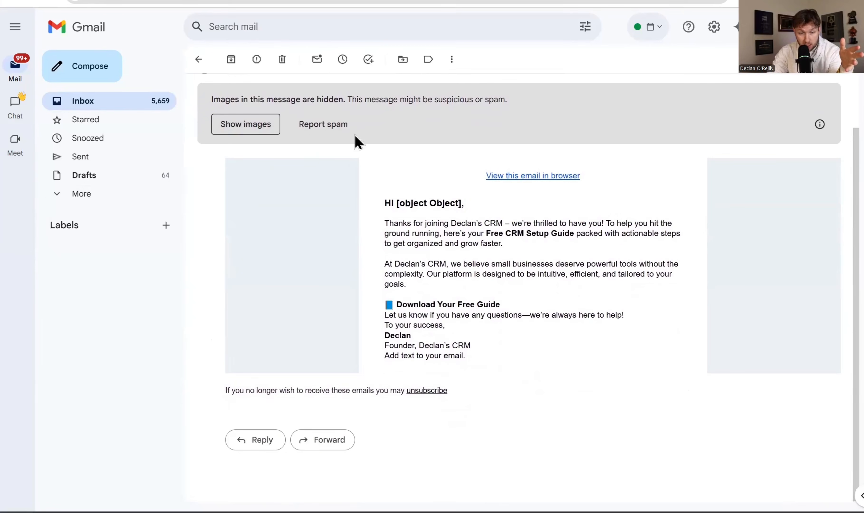
scroll(602, 256, "up", 2)
scroll(675, 270, "down", 2)
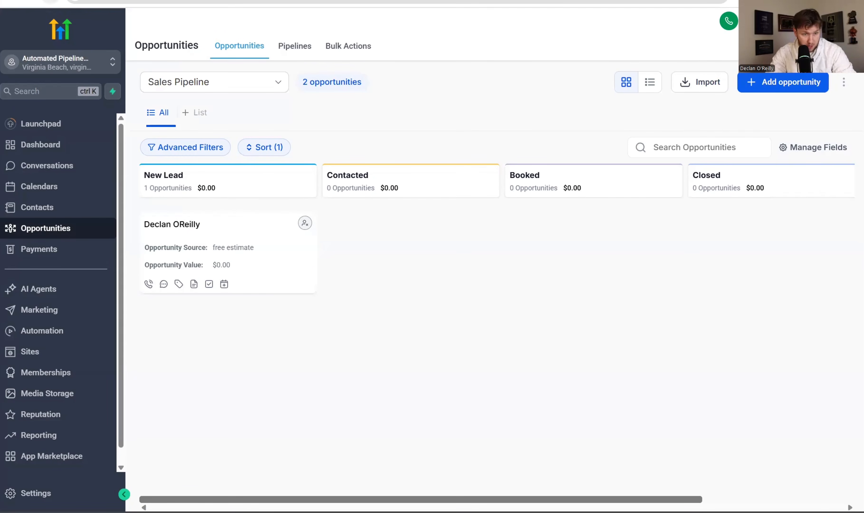
- Drag the test opportunity card from New Lead into Contacted
left_click_drag(147, 267, 326, 266)
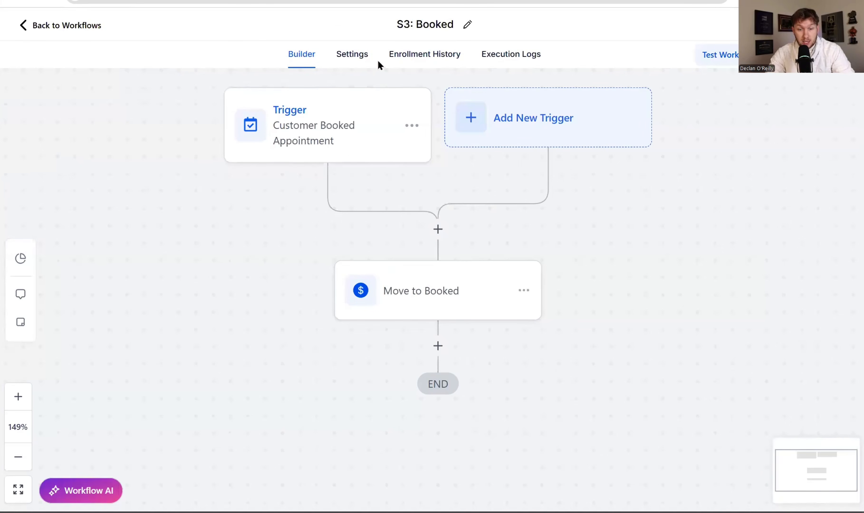
- From the S3 Customer Booked Appointment trigger, pick the 10:30 AM Strategy call slot
left_click(313, 137)
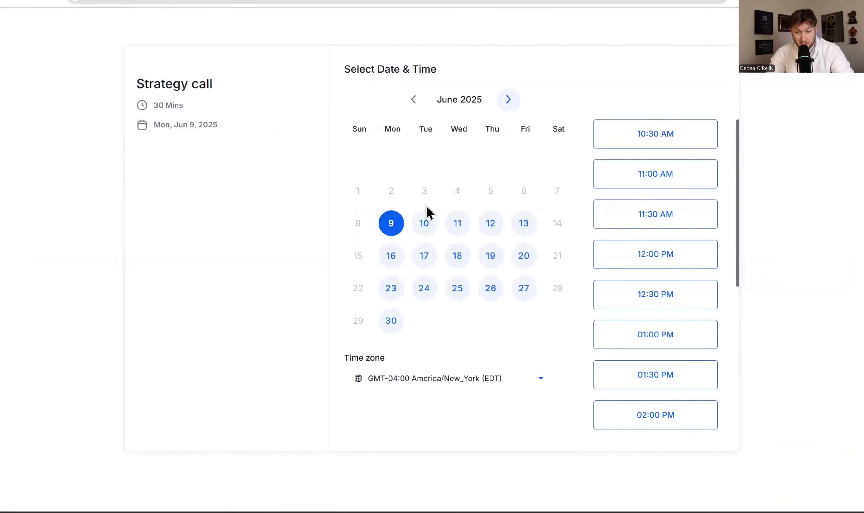
left_click(628, 133)
left_click(679, 135)
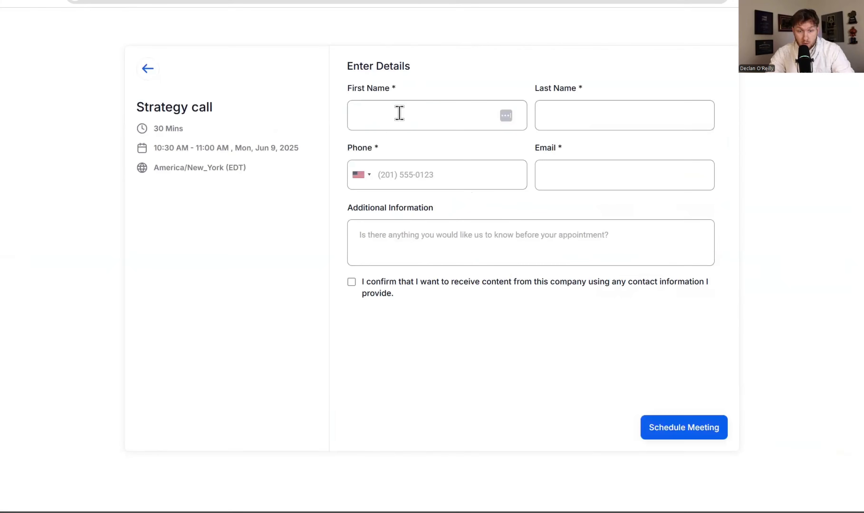
- Enter the lead's first name, last name, phone number and e-mail in the booking form
left_click(400, 113)
left_click(424, 149)
left_click(607, 116)
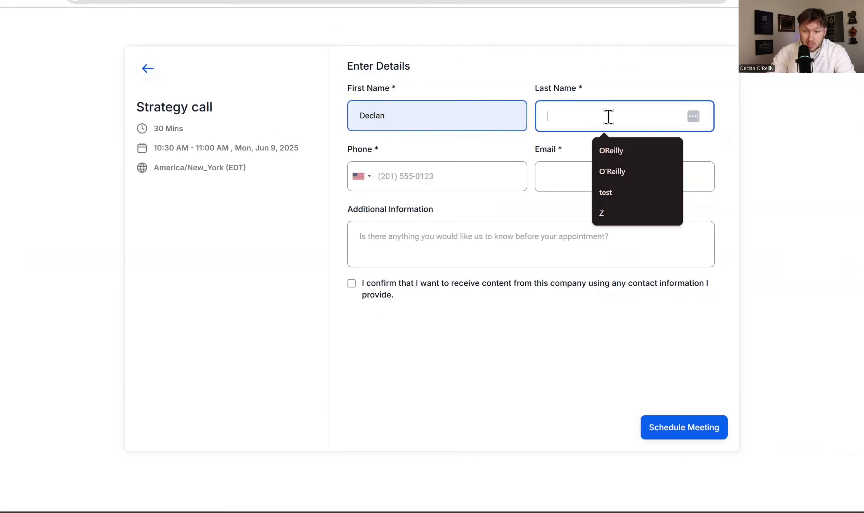
left_click(623, 151)
left_click(454, 178)
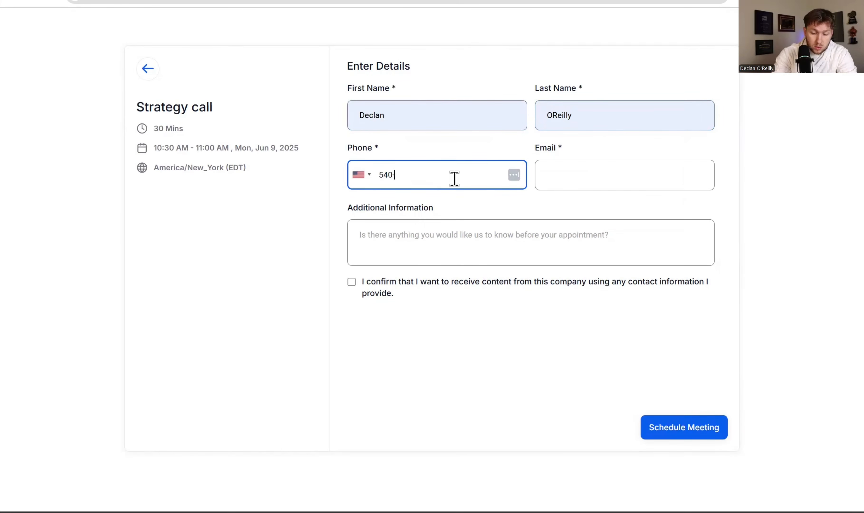
left_click(561, 172)
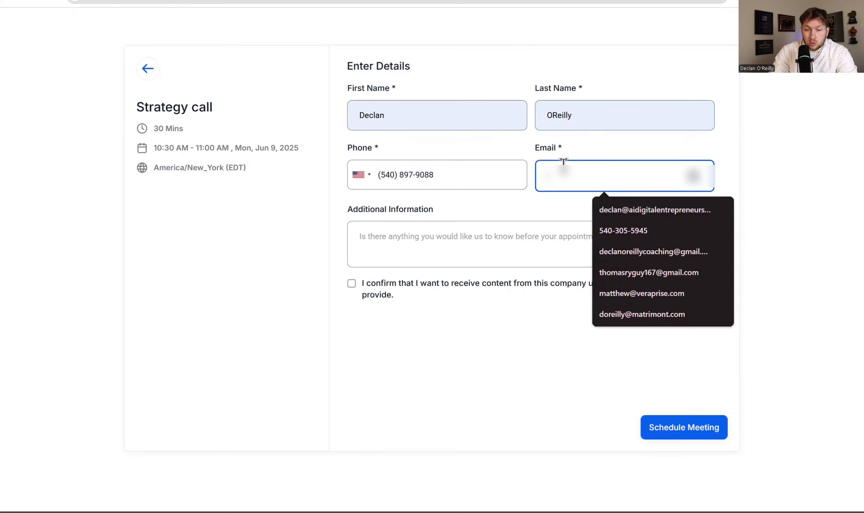
left_click(626, 212)
- Add the note 'Test', give consent, and schedule the Strategy call meeting
left_click(485, 236)
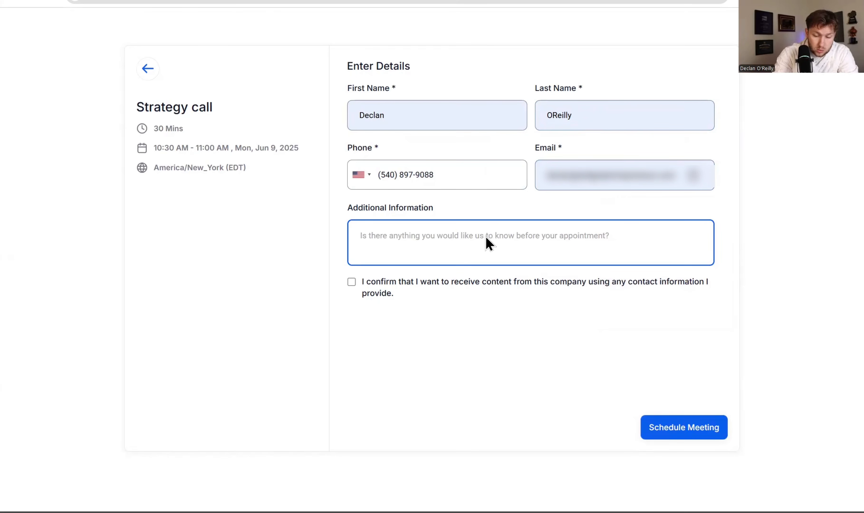
type("Test")
left_click(352, 282)
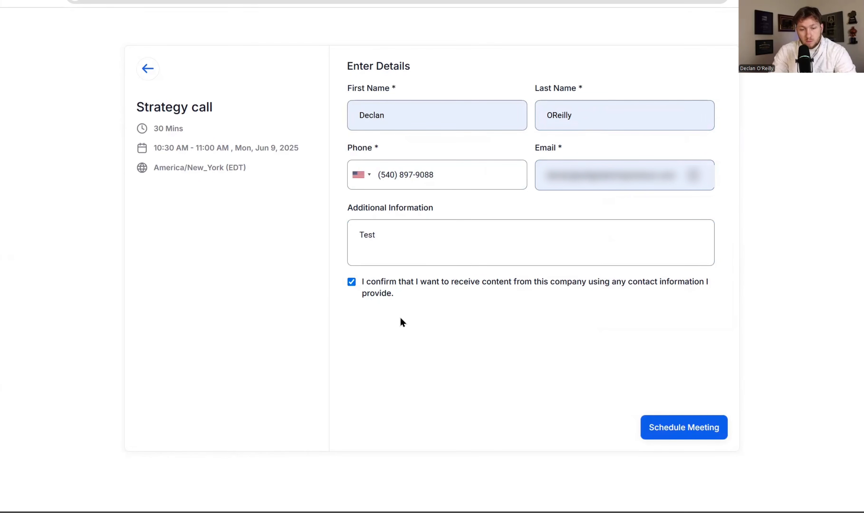
left_click(706, 428)
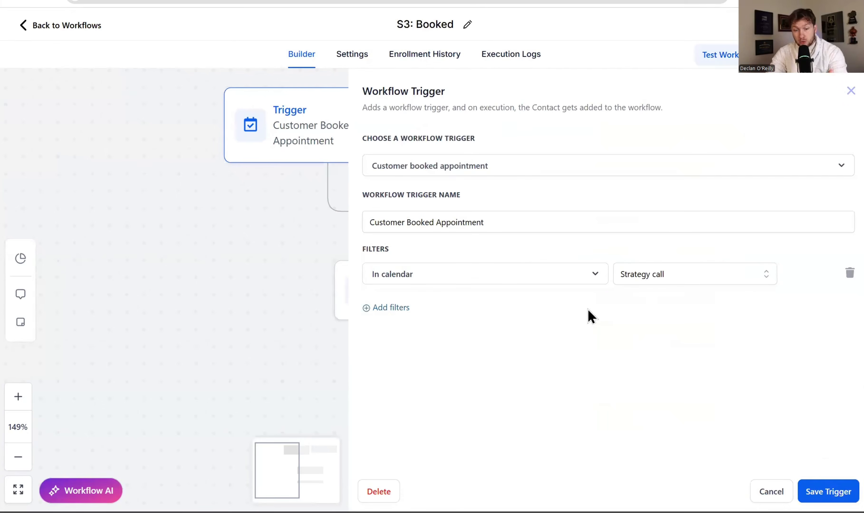
left_click(851, 91)
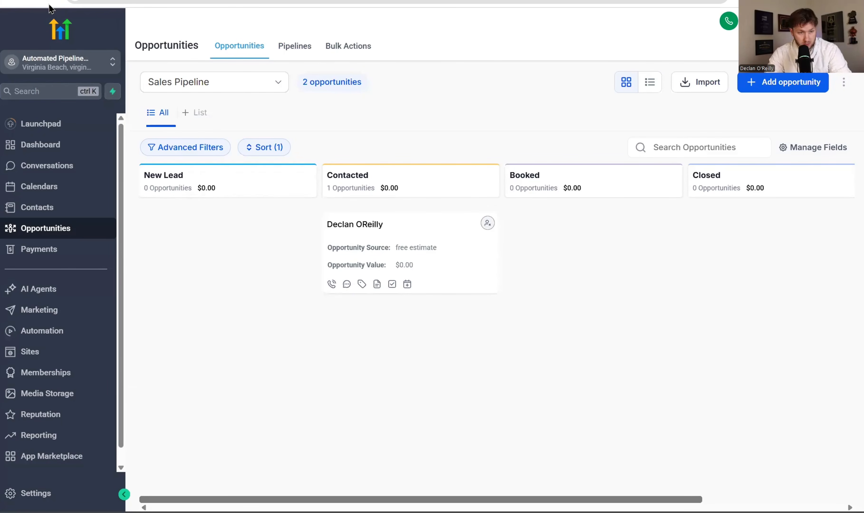
- Refresh the board to confirm the opportunity reached Booked, drag it back to New Lead, then into Booked again
left_click(51, 6)
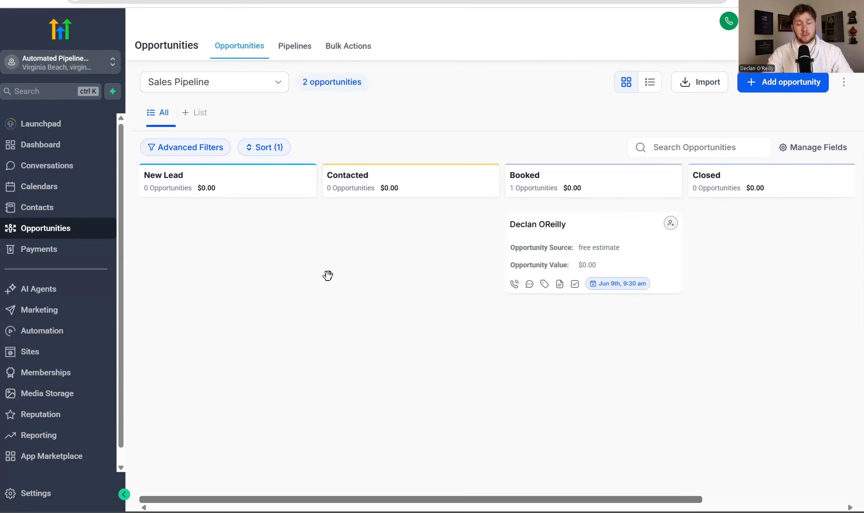
left_click_drag(619, 233, 409, 233)
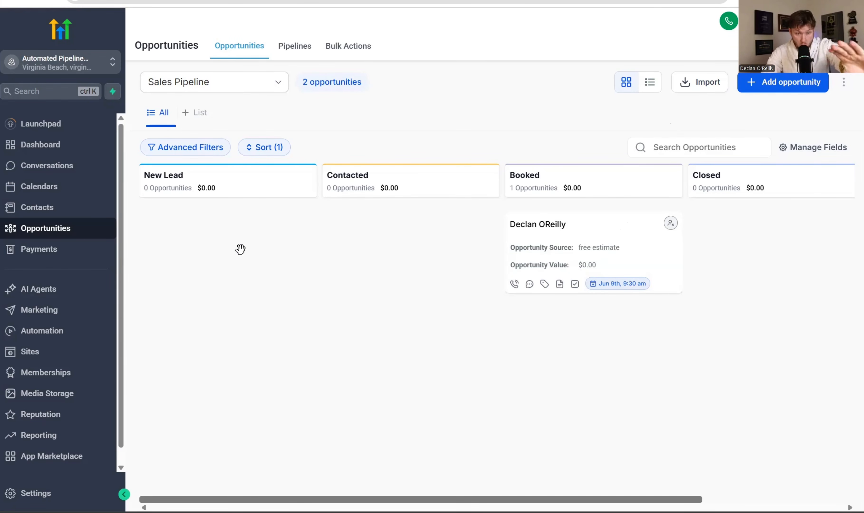
left_click_drag(593, 216, 433, 221)
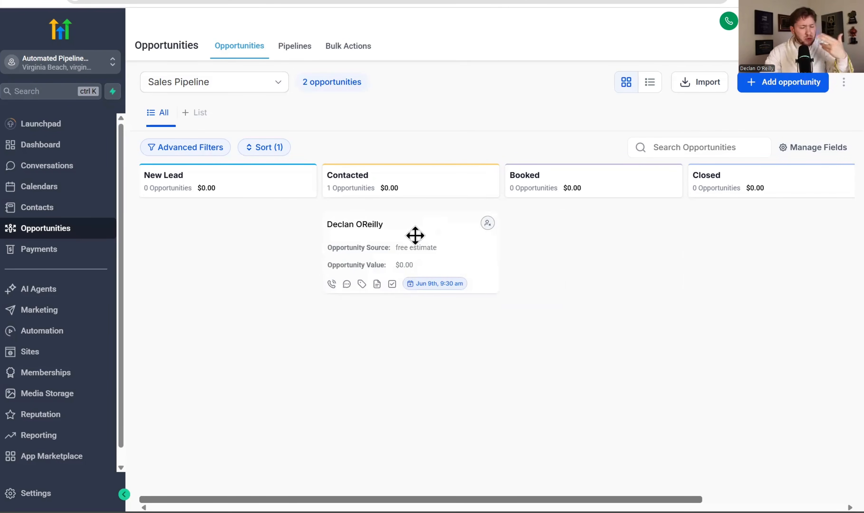
left_click_drag(415, 235, 373, 212)
left_click_drag(415, 230, 614, 246)
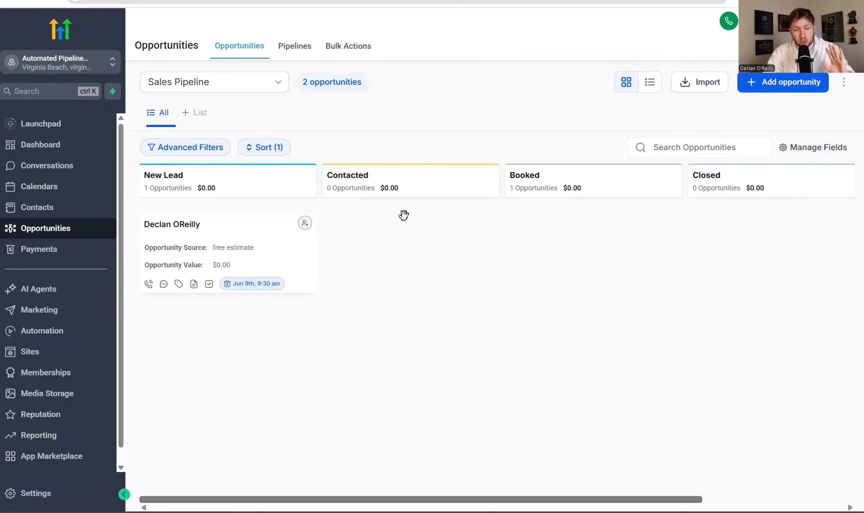
left_click_drag(295, 233, 631, 221)
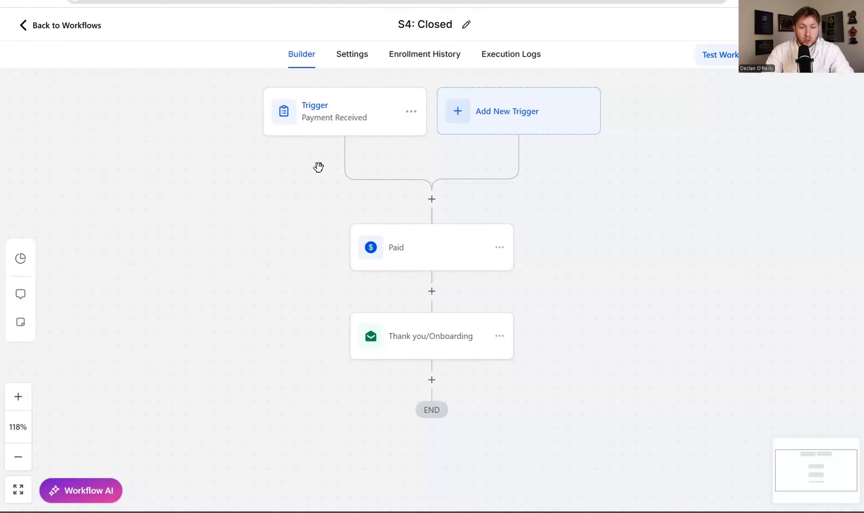
- Review the S4 Payment Received trigger and save the Paid action's opportunity stage settings
left_click(359, 122)
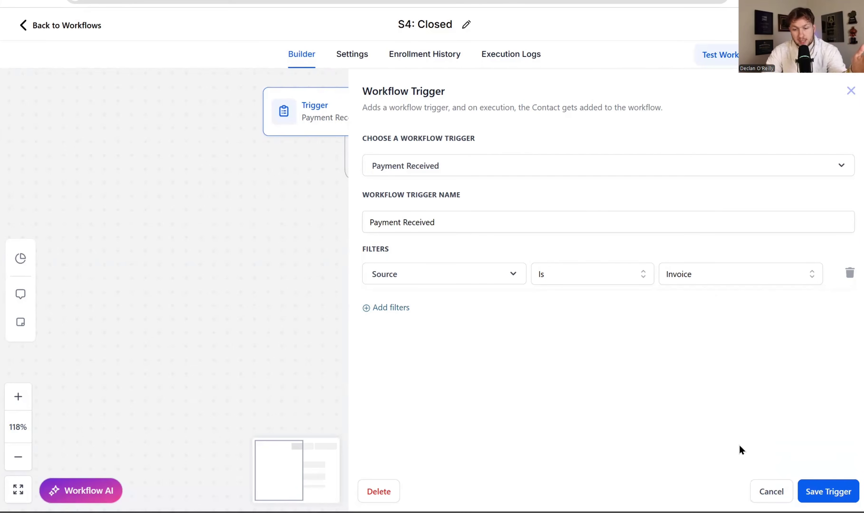
left_click(772, 491)
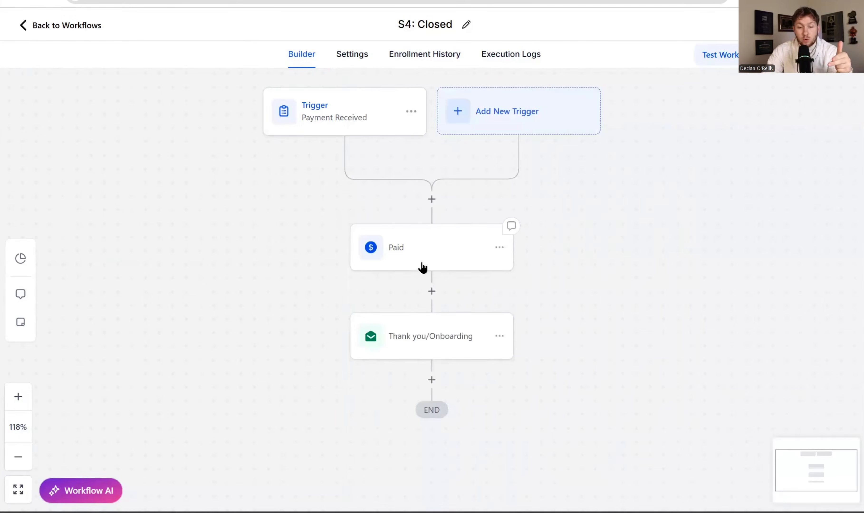
left_click(422, 266)
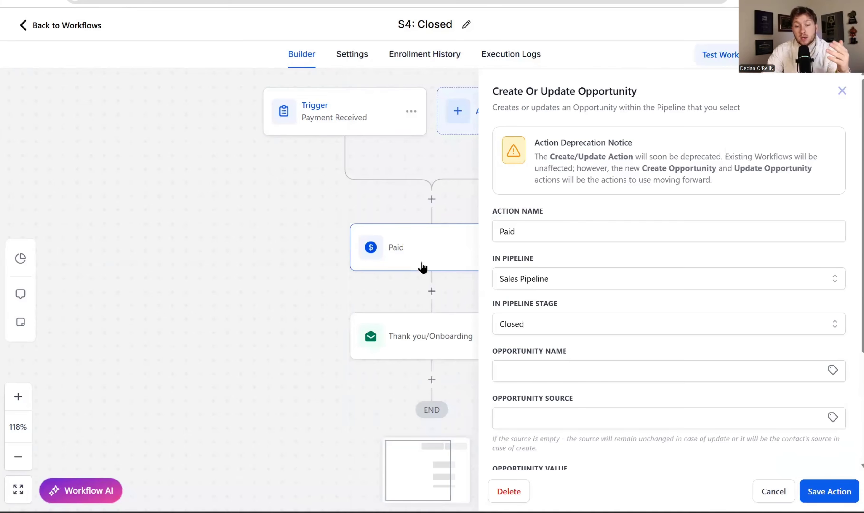
left_click(819, 491)
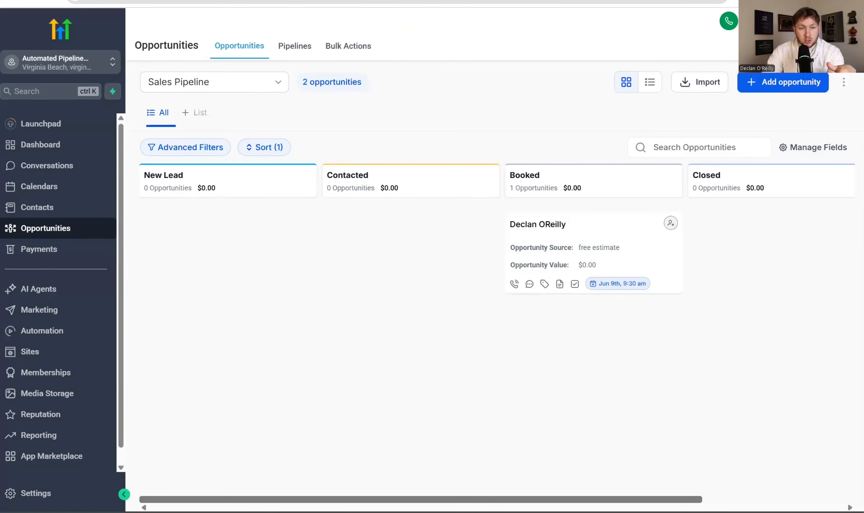
- Inspect the Thank you/Onboarding email step and confirm the test opportunity moves into Closed
left_click_drag(608, 228, 631, 230)
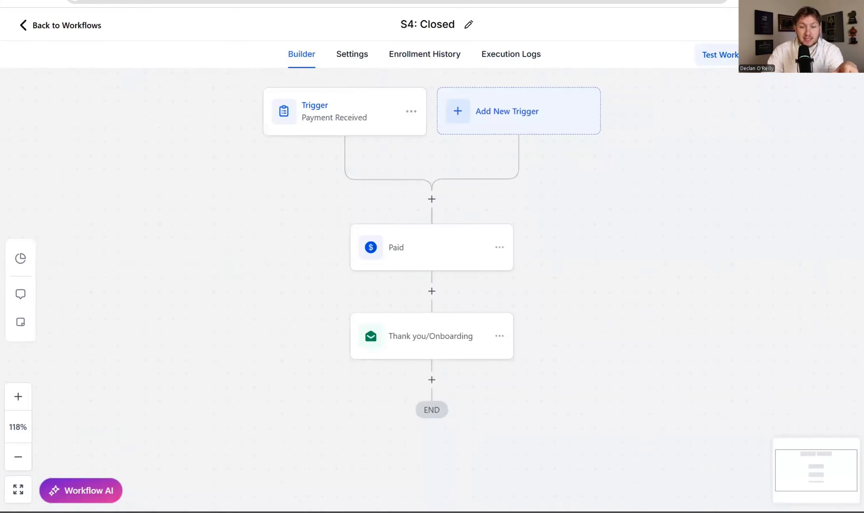
left_click(334, 111)
left_click(849, 92)
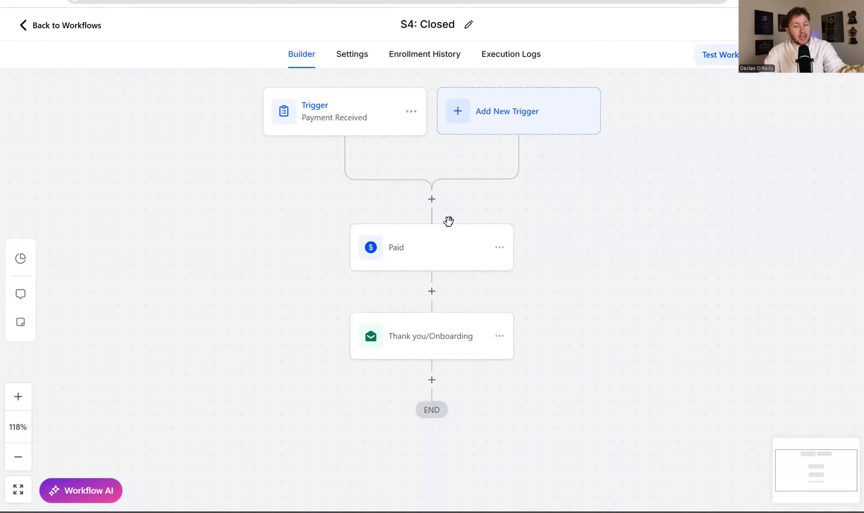
left_click(449, 354)
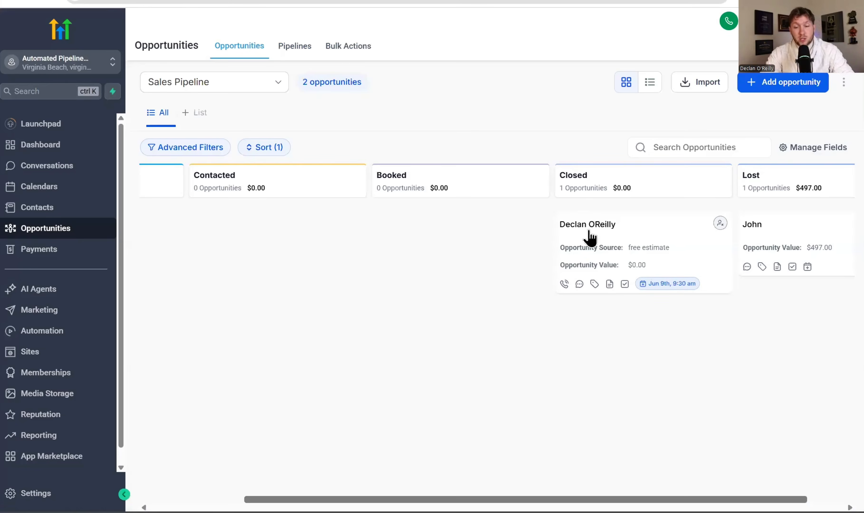
left_click_drag(641, 232, 621, 218)
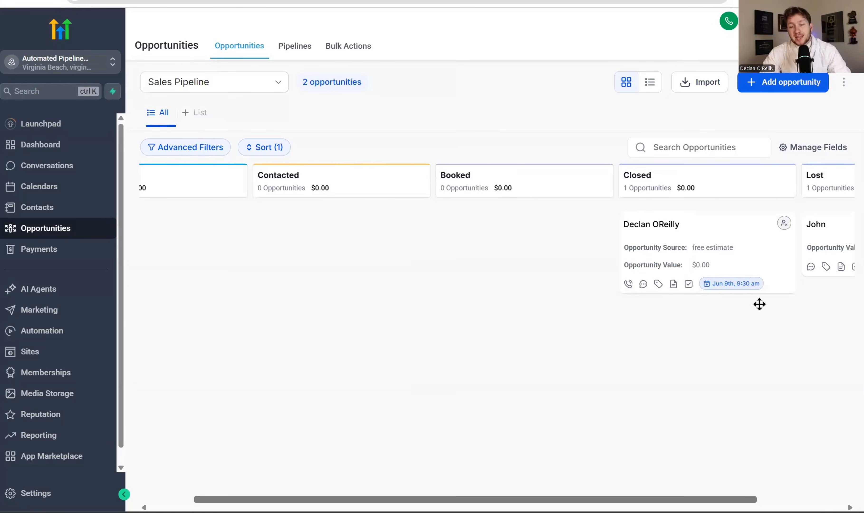
- Scroll across the Contacts table showing the test lead and the earlier contact
scroll(530, 112, "right", 3)
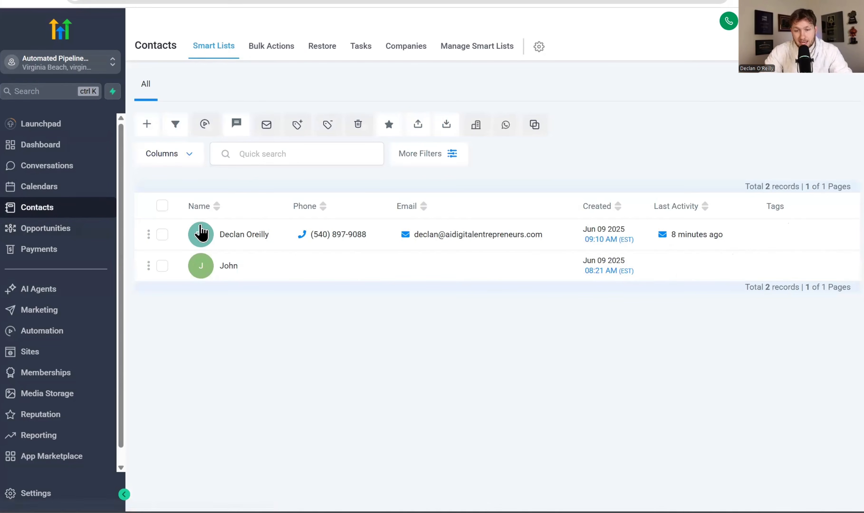
- Tag the first contact 'lead lost' via an Add Tags action named 'Lost lead', then view Opportunities
left_click(165, 234)
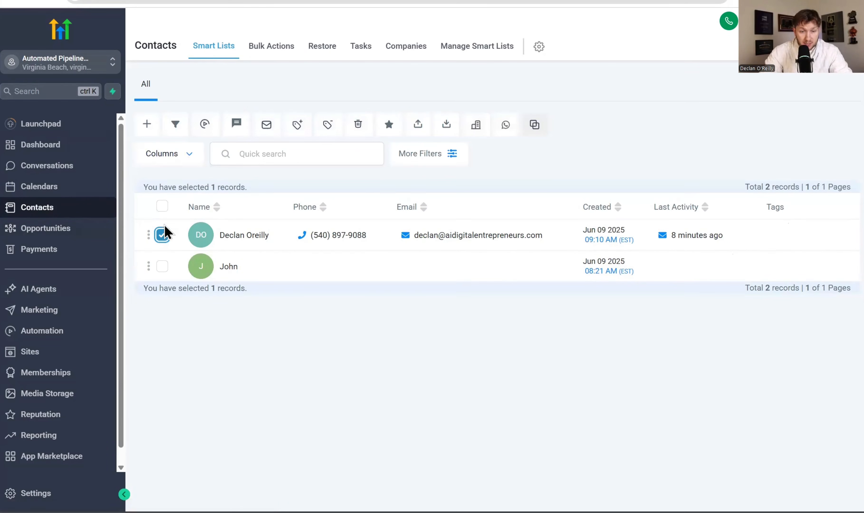
left_click(297, 126)
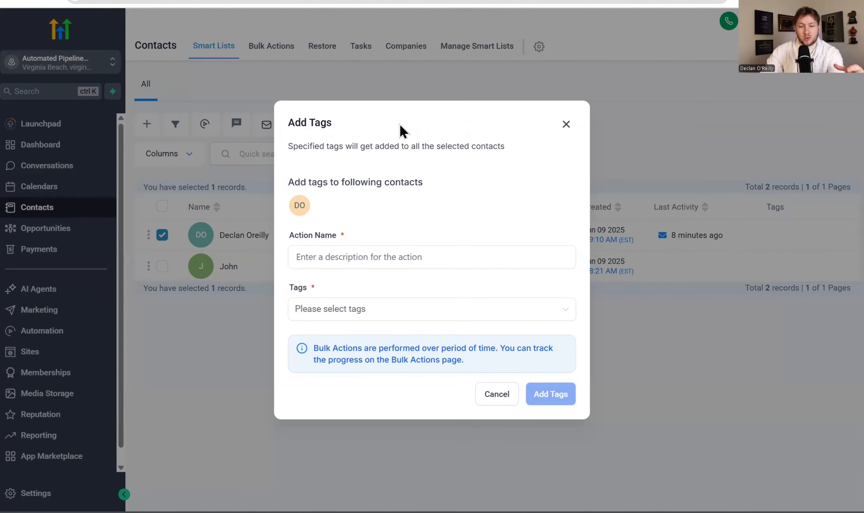
left_click(406, 256)
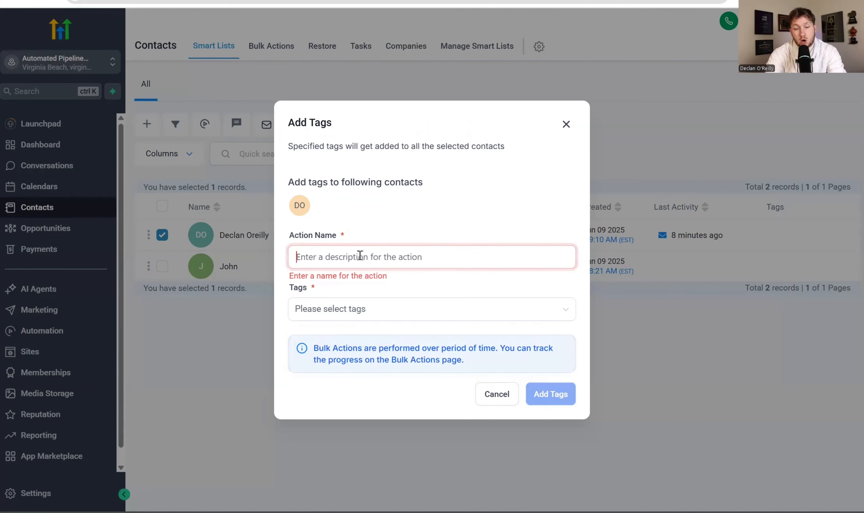
type("Lost lead")
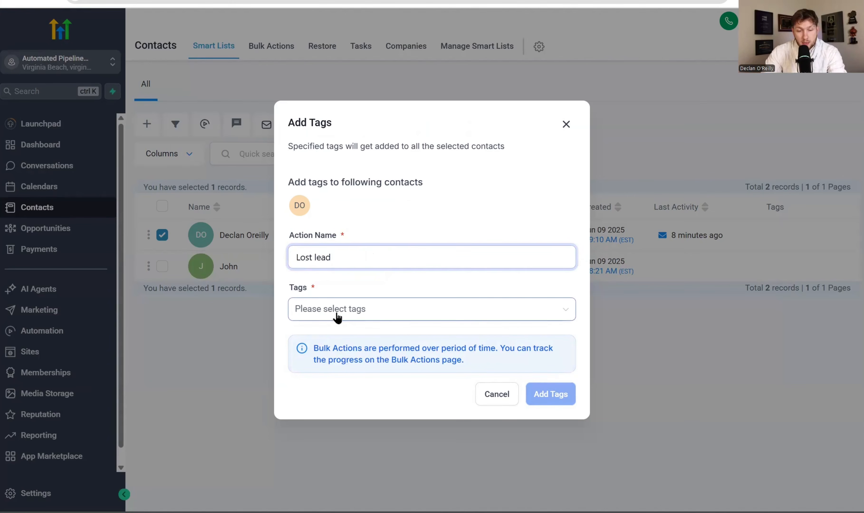
left_click(336, 315)
left_click(339, 369)
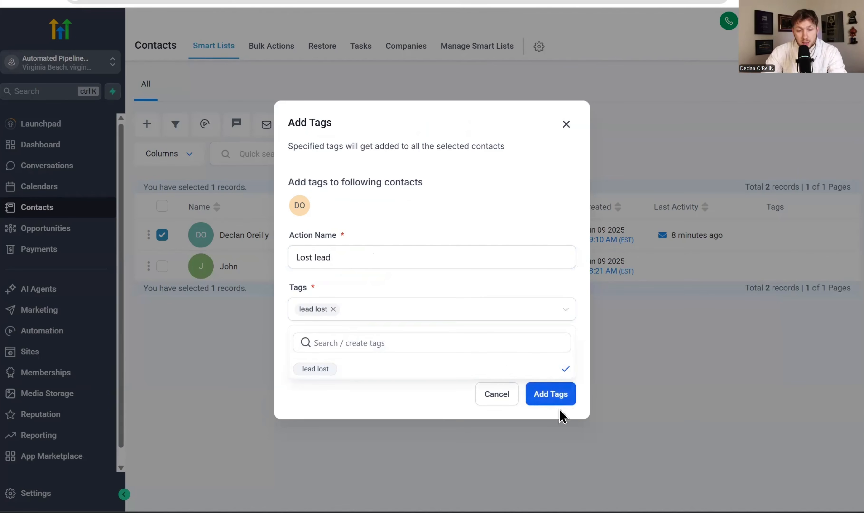
left_click(557, 395)
left_click(524, 392)
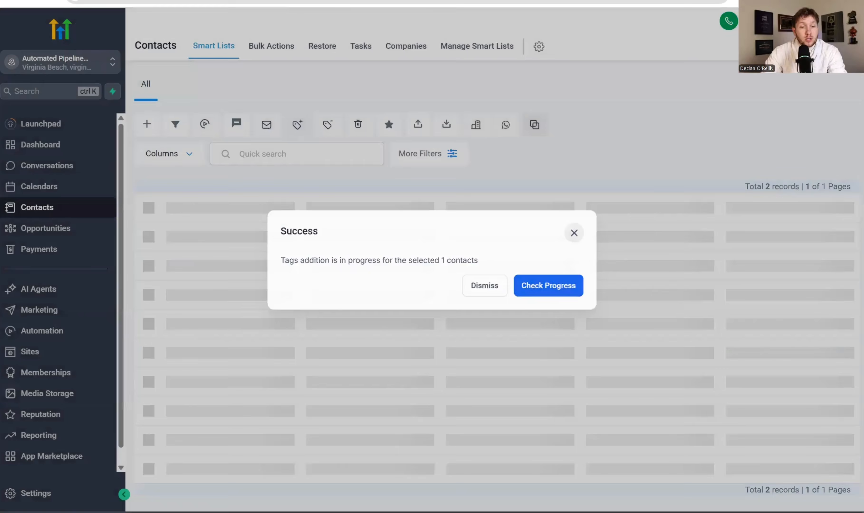
left_click(582, 231)
left_click(46, 228)
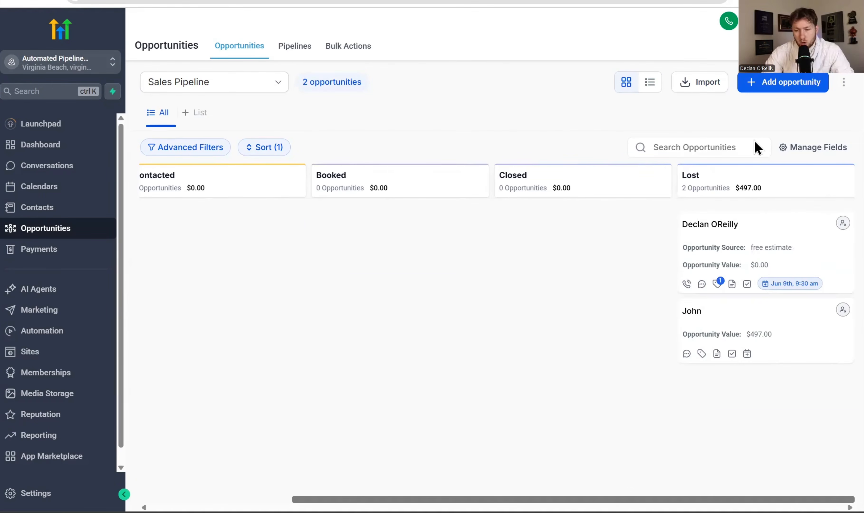
- Check the pipeline board's Lost column, then return to the Automation workflow list with S1–S5
mouse_move(719, 285)
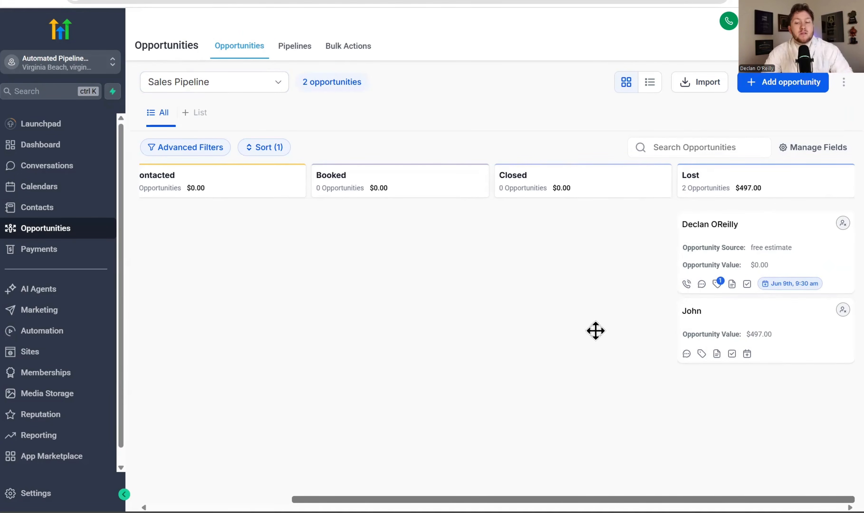
left_click_drag(691, 500, 504, 492)
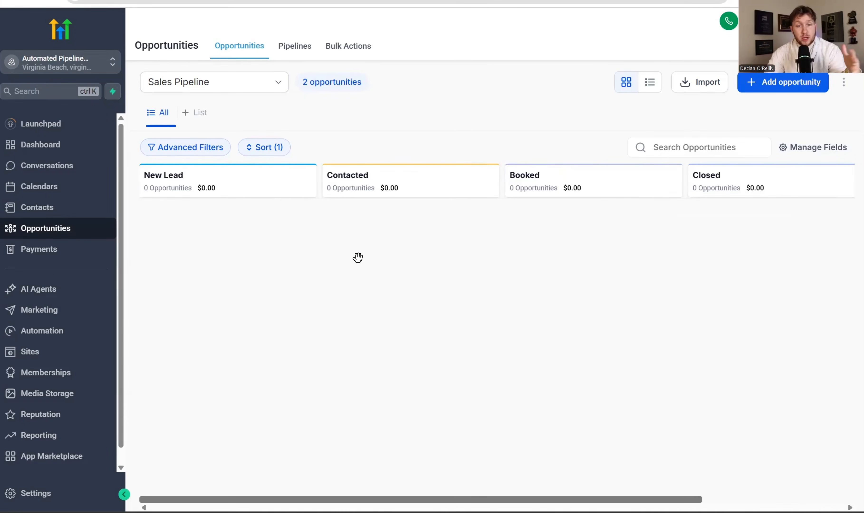
scroll(590, 455, "right", 4)
scroll(590, 454, "left", 4)
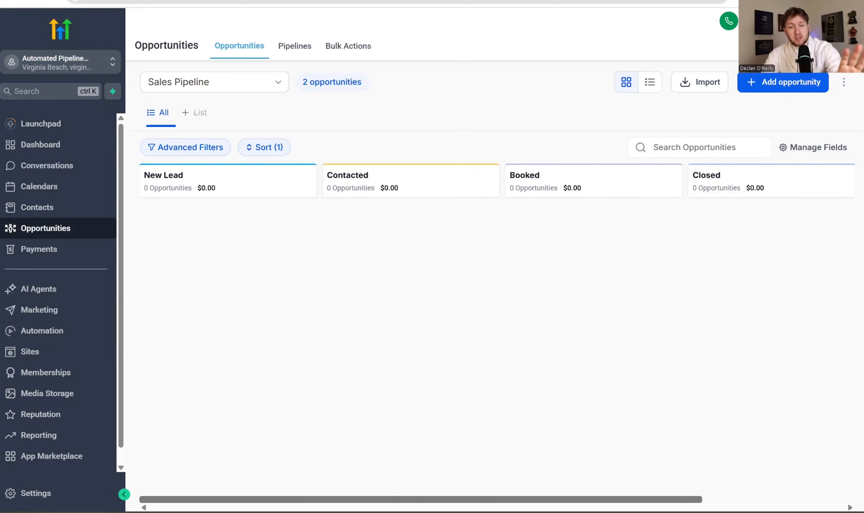
left_click(42, 330)
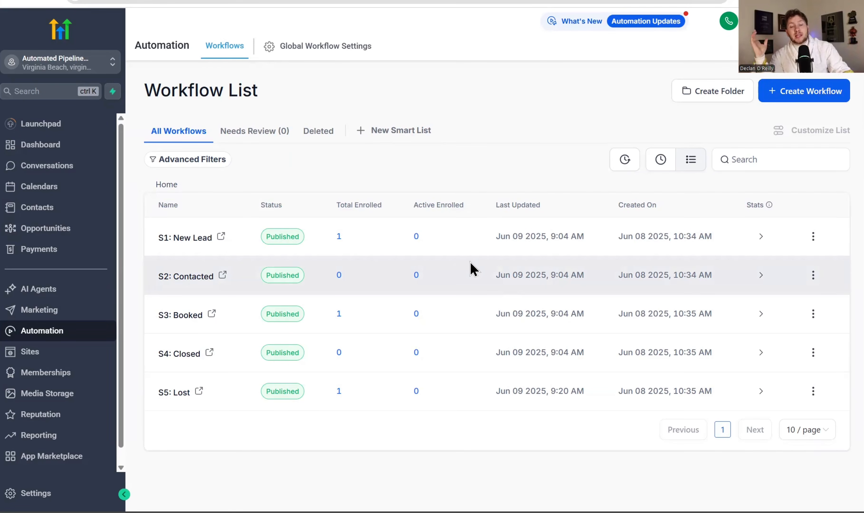
left_click(46, 228)
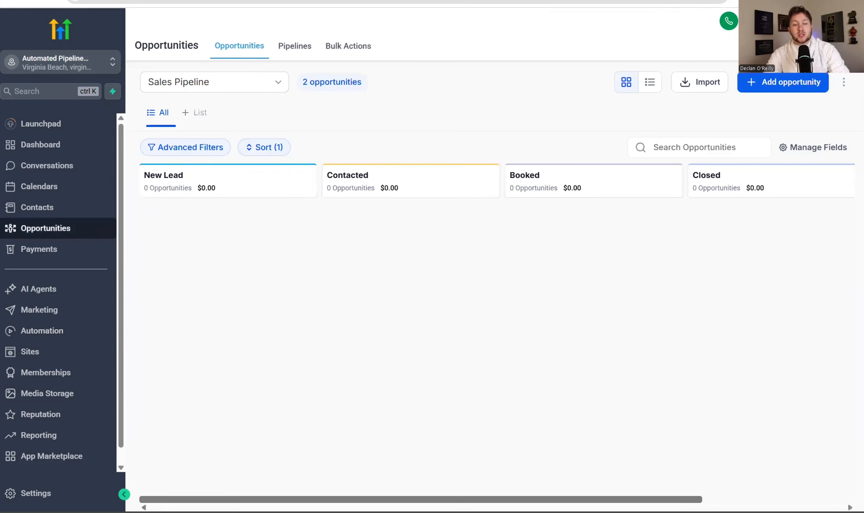
left_click_drag(417, 499, 414, 474)
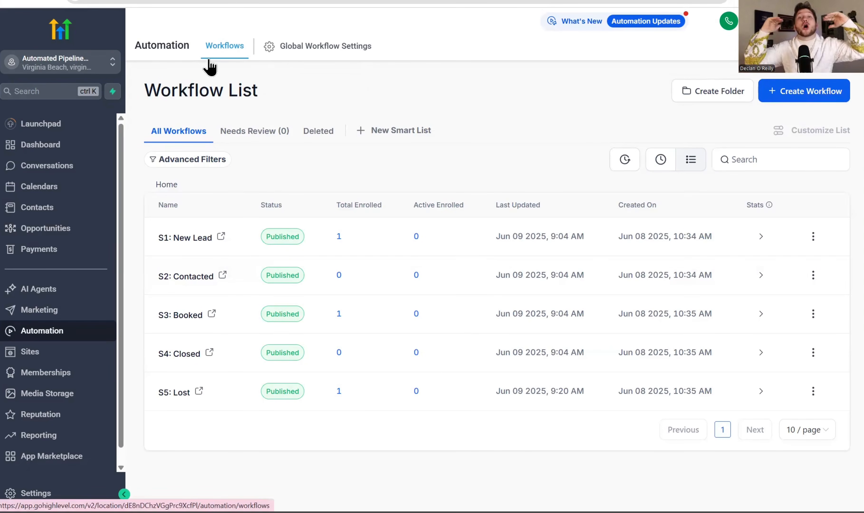
- Dismiss the S1: New Lead workflow's options menu unchanged and go back to the Opportunities board
left_click(813, 236)
left_click(589, 109)
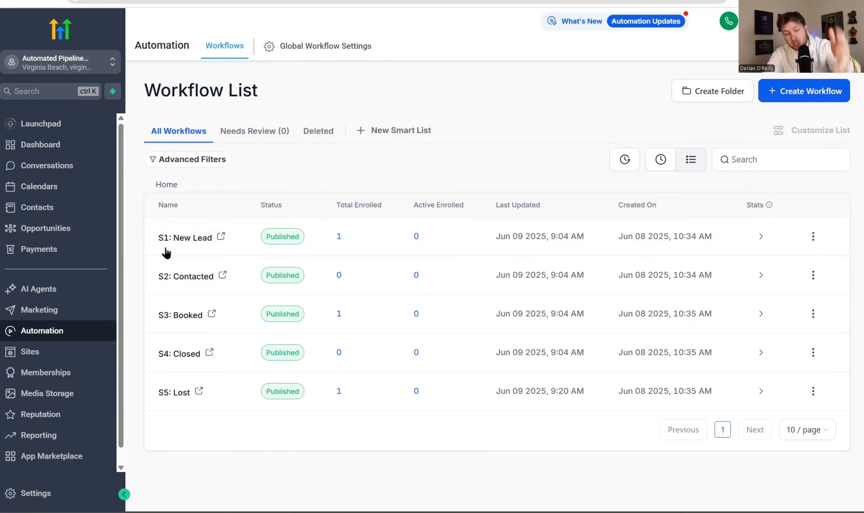
left_click(45, 229)
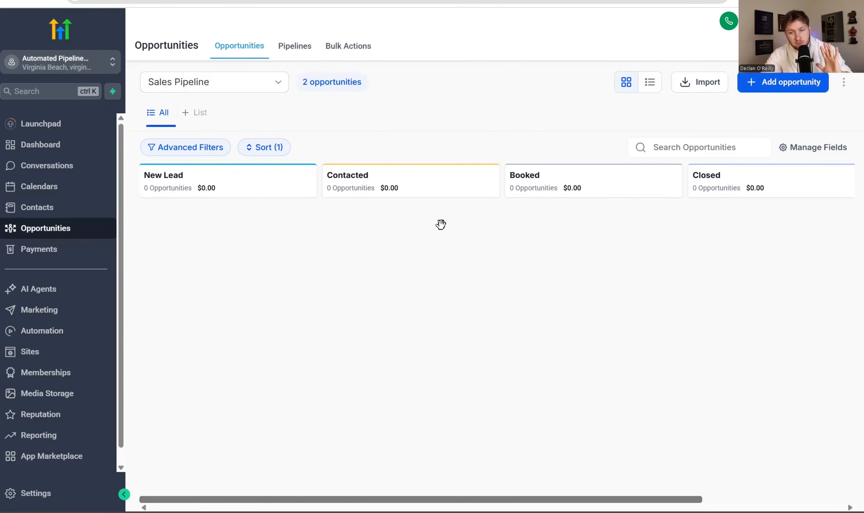
- Go to AI Agents and view the empty Voice AI agent list
left_click(68, 300)
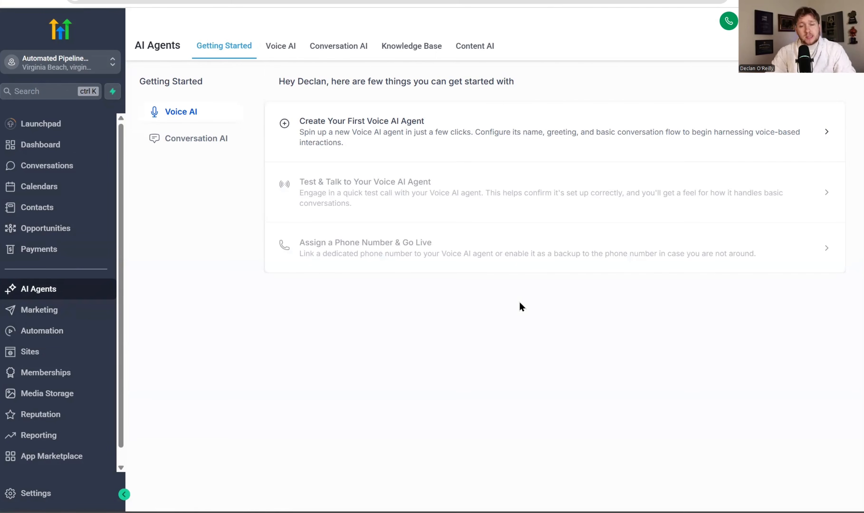
left_click(283, 51)
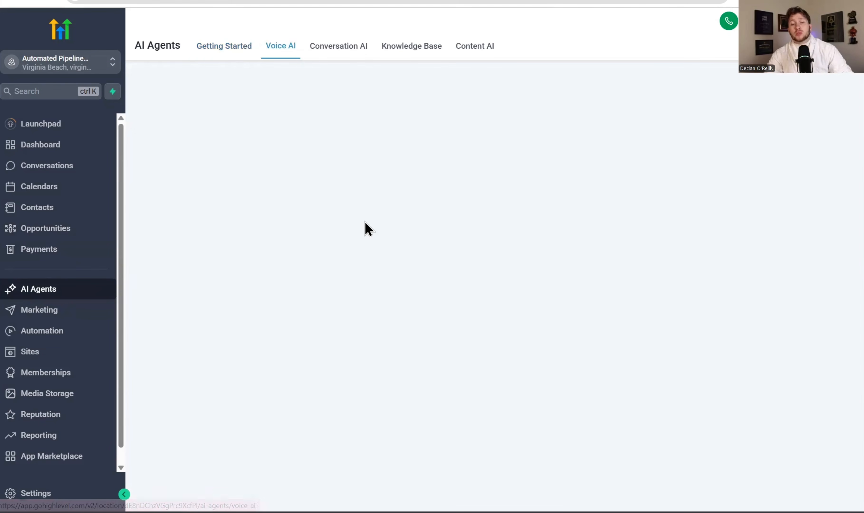